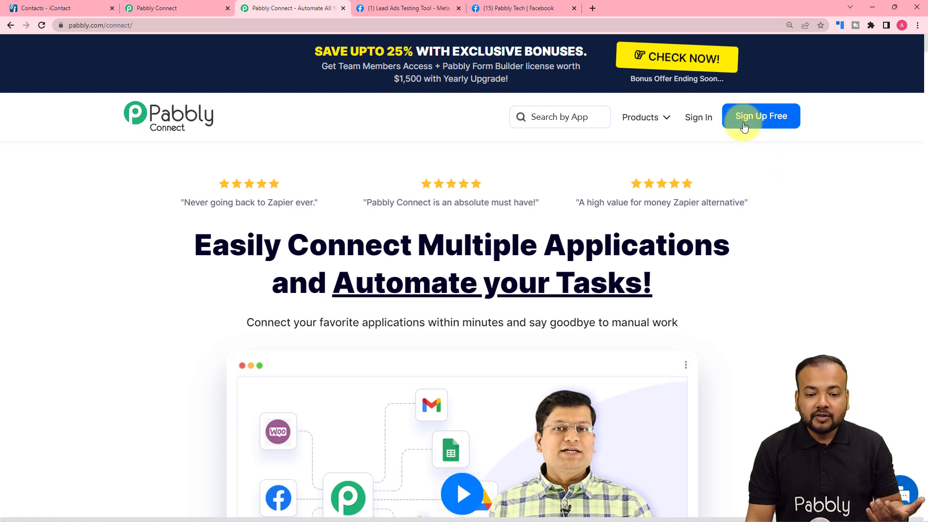
From the dashboard, create a new workflow named 'Facebook Leads to iContact'
{"action": "left_click", "coordinate": [196, 10]}
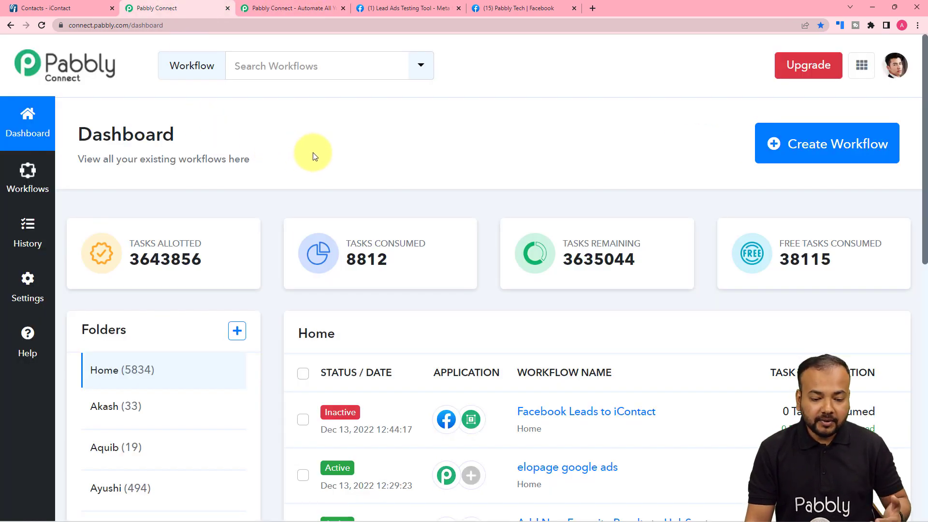
{"action": "left_click", "coordinate": [822, 140]}
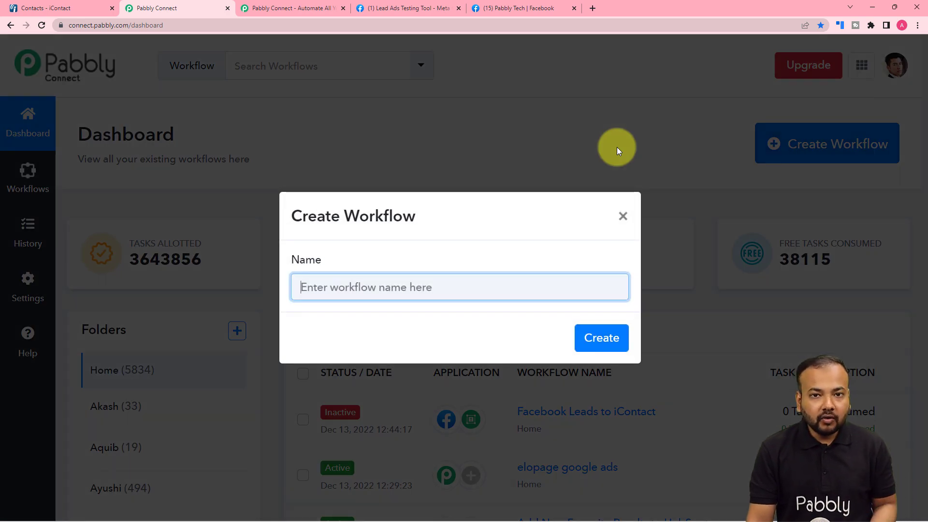
{"action": "left_click", "coordinate": [464, 287]}
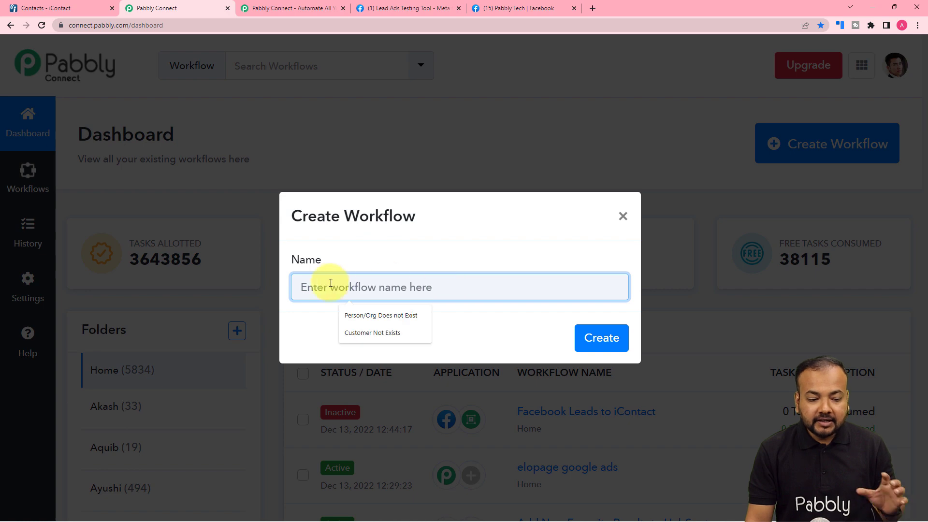
{"action": "type", "text": "Facebook Leads to iContact"}
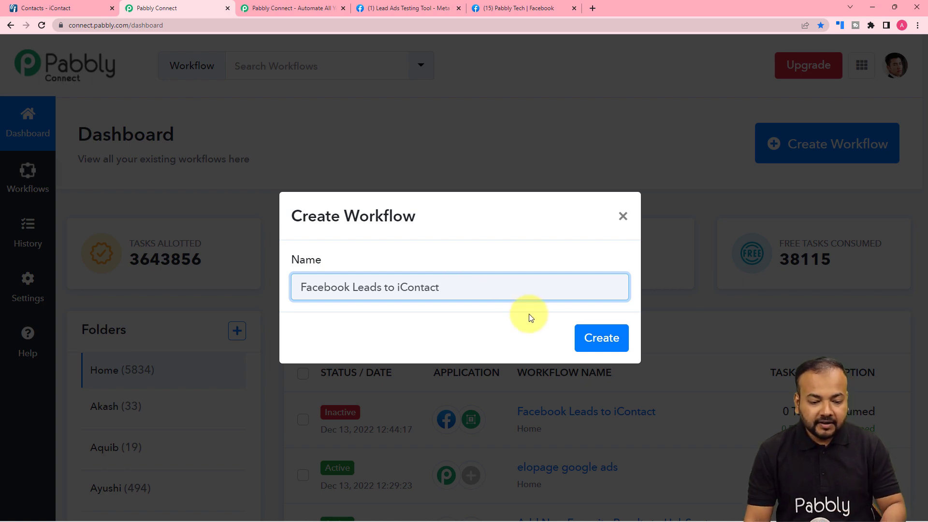
{"action": "left_click", "coordinate": [584, 338]}
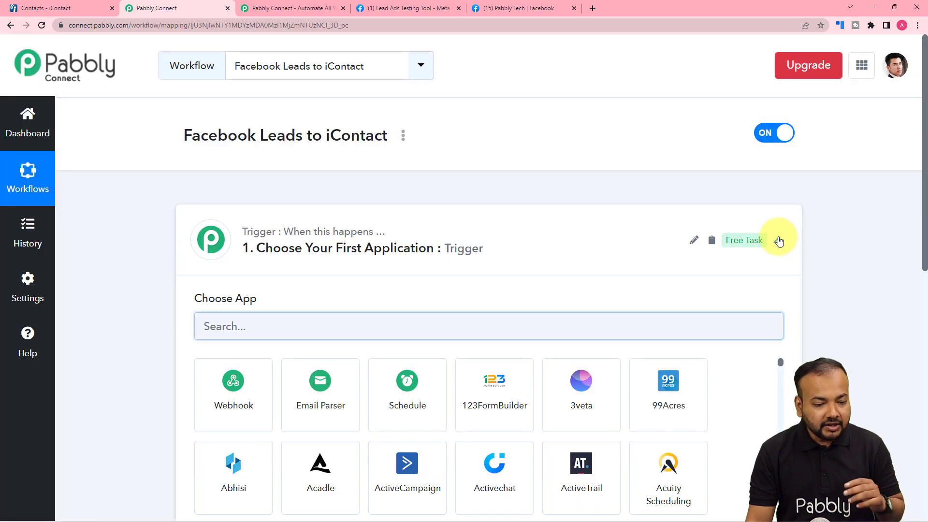
{"action": "left_click", "coordinate": [779, 241]}
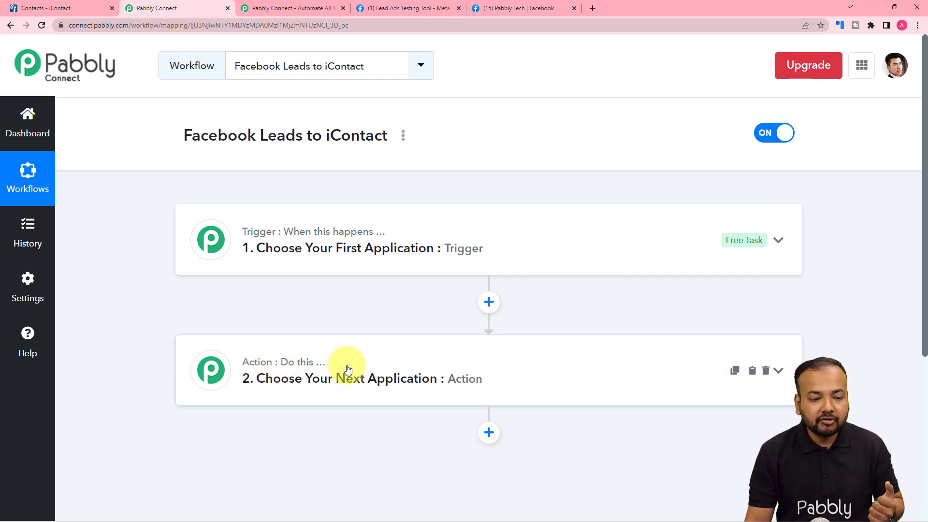
{"action": "left_click", "coordinate": [296, 263]}
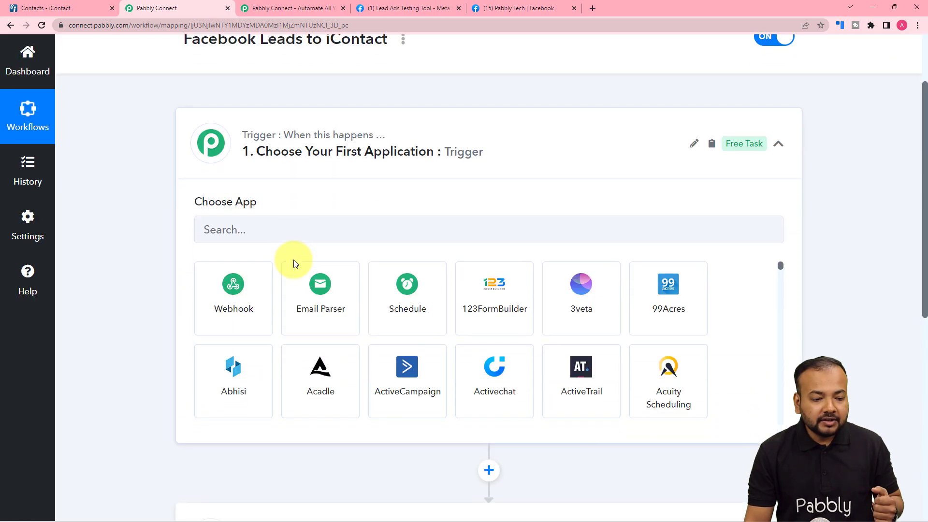
{"action": "scroll", "coordinate": [305, 227], "scroll_direction": "up", "scroll_amount": 2}
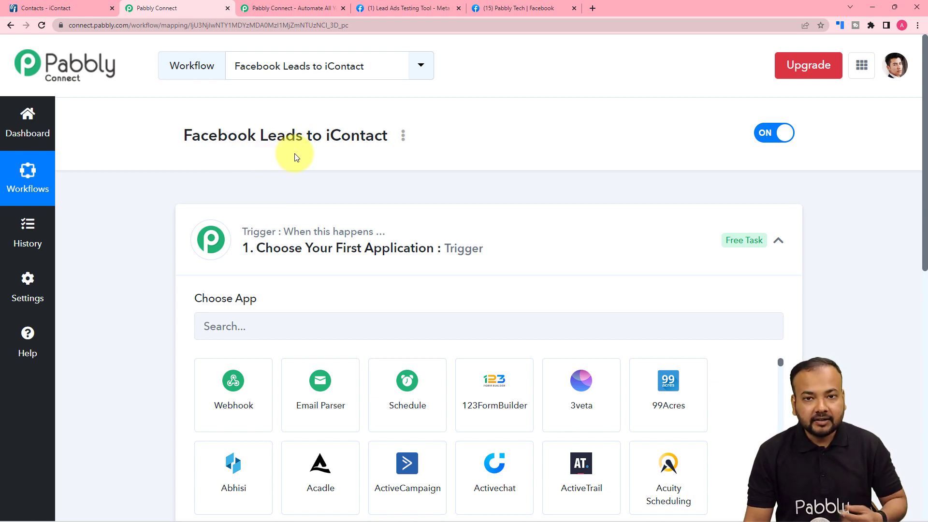
{"action": "scroll", "coordinate": [166, 188], "scroll_direction": "down", "scroll_amount": 7}
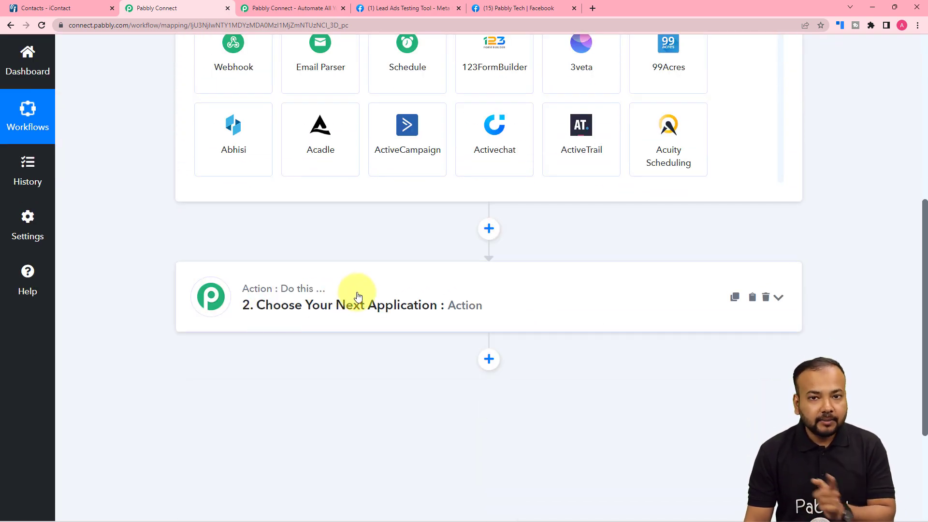
{"action": "scroll", "coordinate": [356, 294], "scroll_direction": "up", "scroll_amount": 5}
Set the trigger to Facebook Lead Ads with the New Lead (Instant) event and begin connecting an account
{"action": "left_click", "coordinate": [272, 231]}
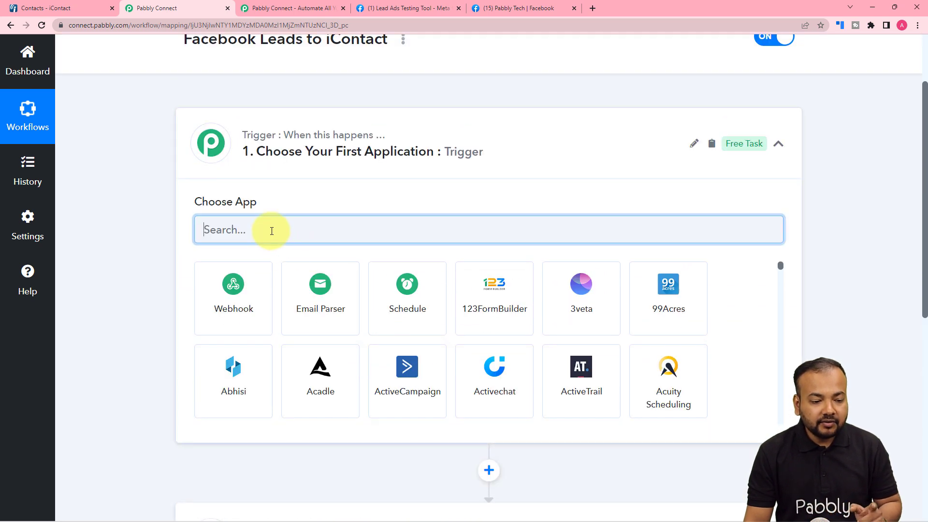
{"action": "type", "text": "face"}
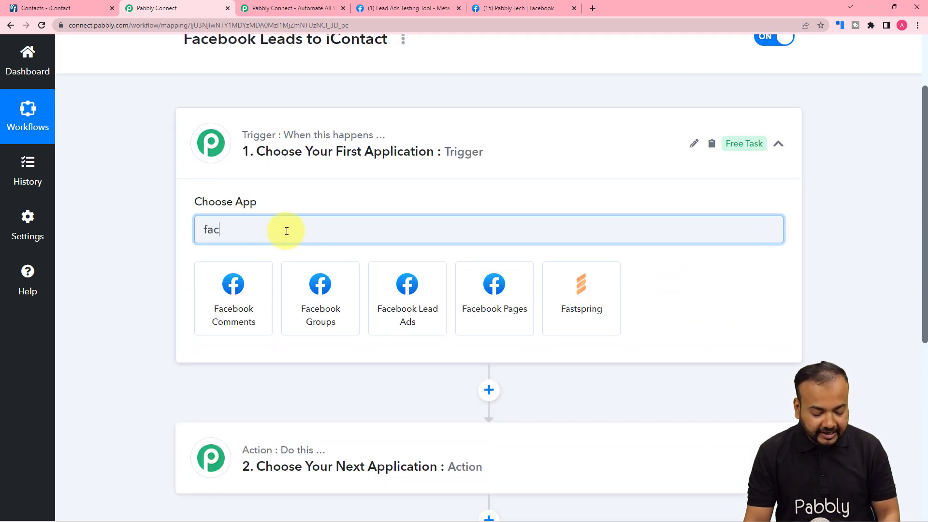
{"action": "left_click", "coordinate": [409, 311]}
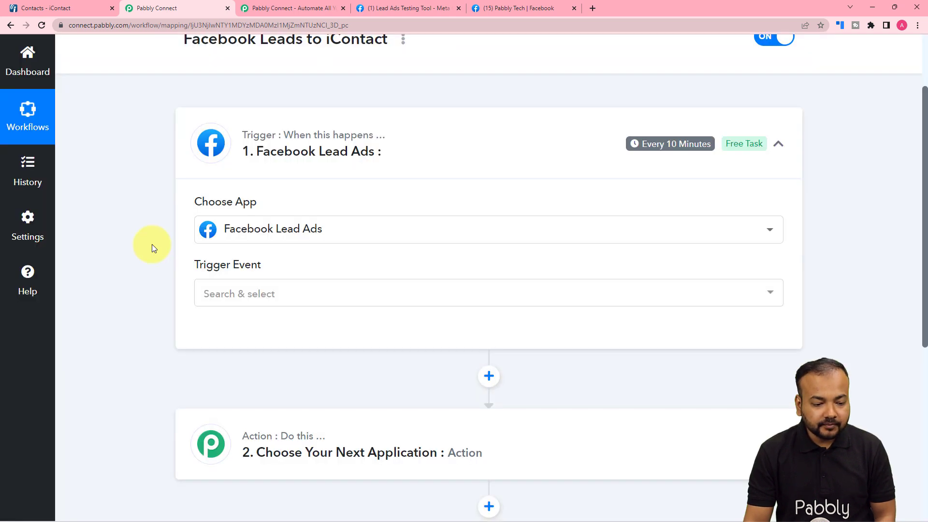
{"action": "scroll", "coordinate": [154, 255], "scroll_direction": "down", "scroll_amount": 2}
{"action": "left_click", "coordinate": [216, 203]}
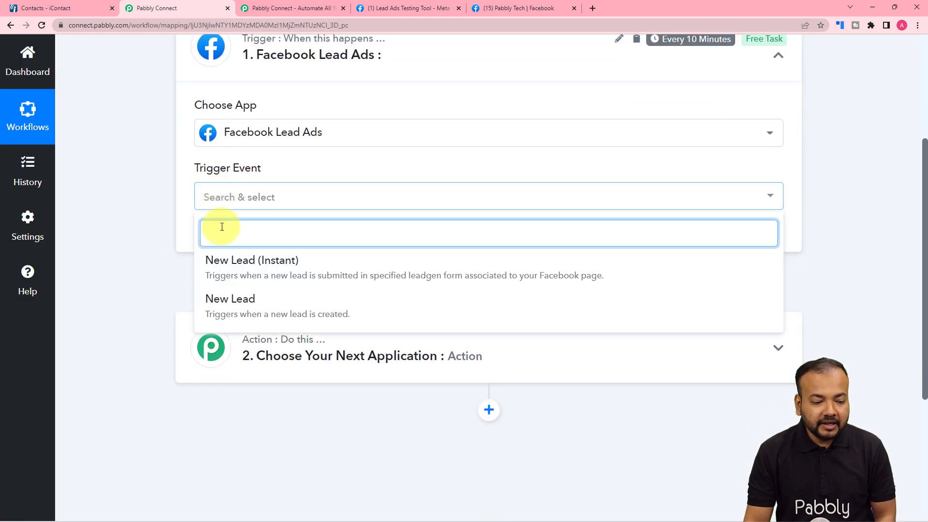
{"action": "left_click", "coordinate": [248, 265]}
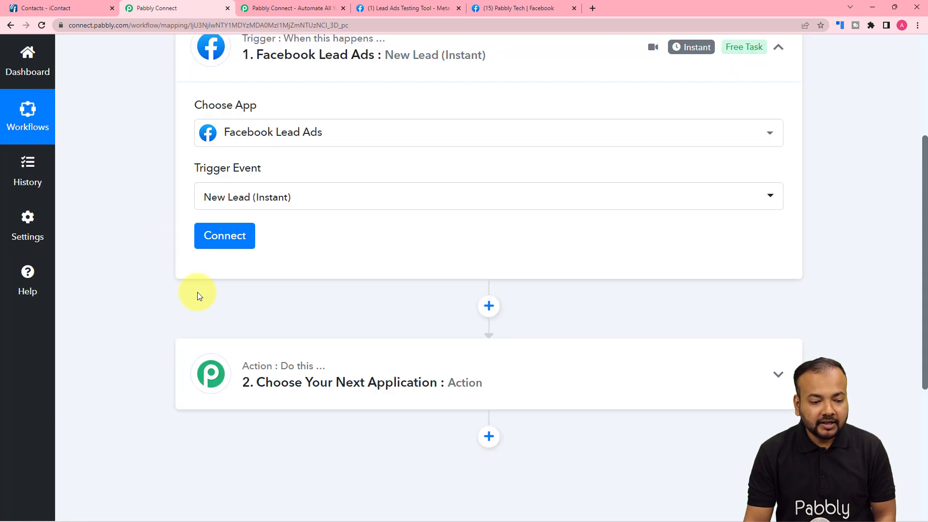
{"action": "left_click", "coordinate": [224, 241]}
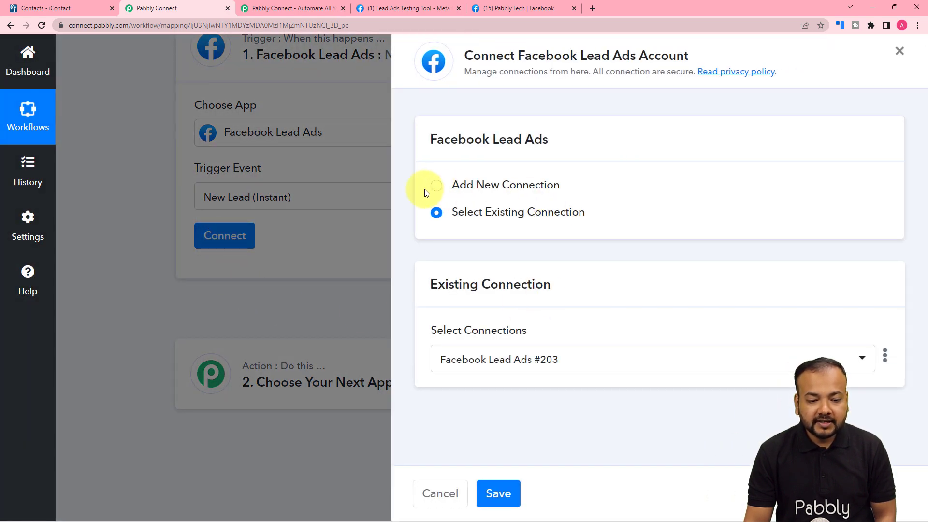
Authorize a new Facebook Lead Ads connection, review its page and form, then go to the Pabbly Tech page
{"action": "left_click", "coordinate": [435, 188]}
{"action": "left_click", "coordinate": [473, 345]}
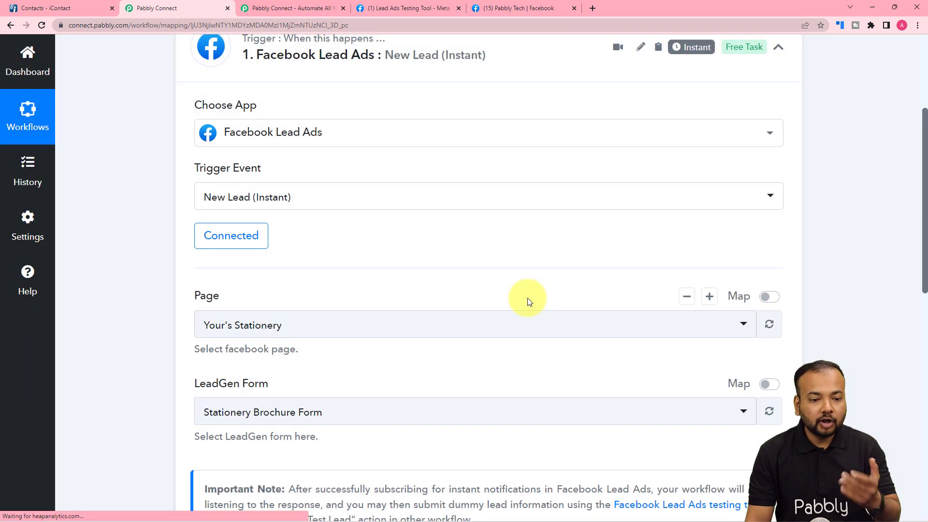
{"action": "scroll", "coordinate": [198, 247], "scroll_direction": "down", "scroll_amount": 1}
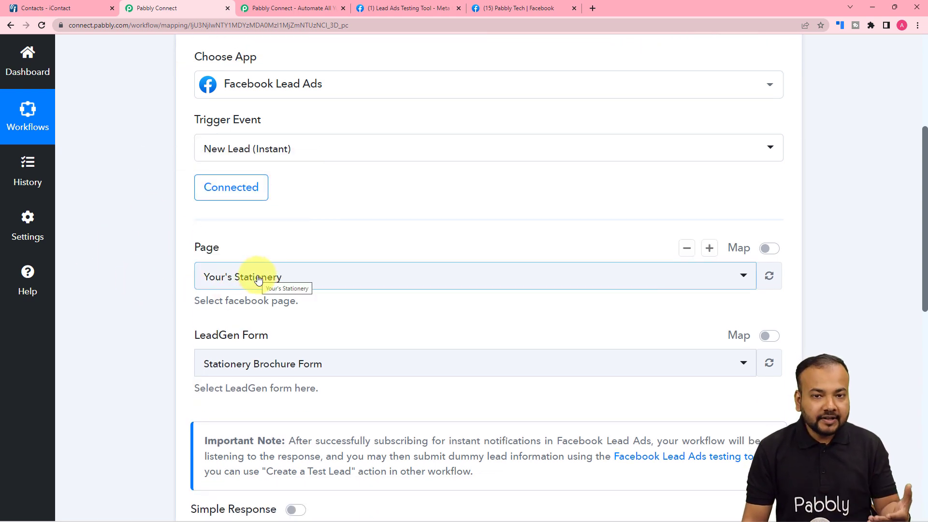
{"action": "scroll", "coordinate": [258, 279], "scroll_direction": "down", "scroll_amount": 2}
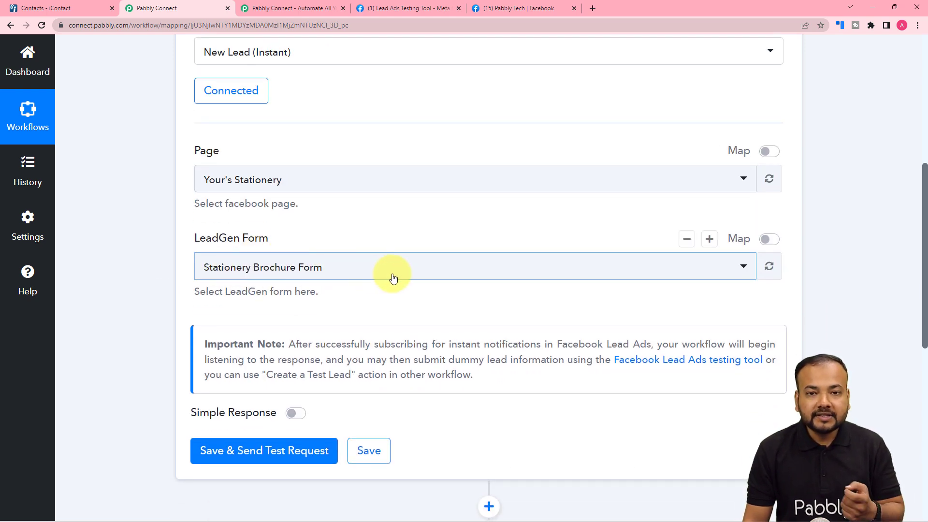
{"action": "left_click", "coordinate": [502, 8]}
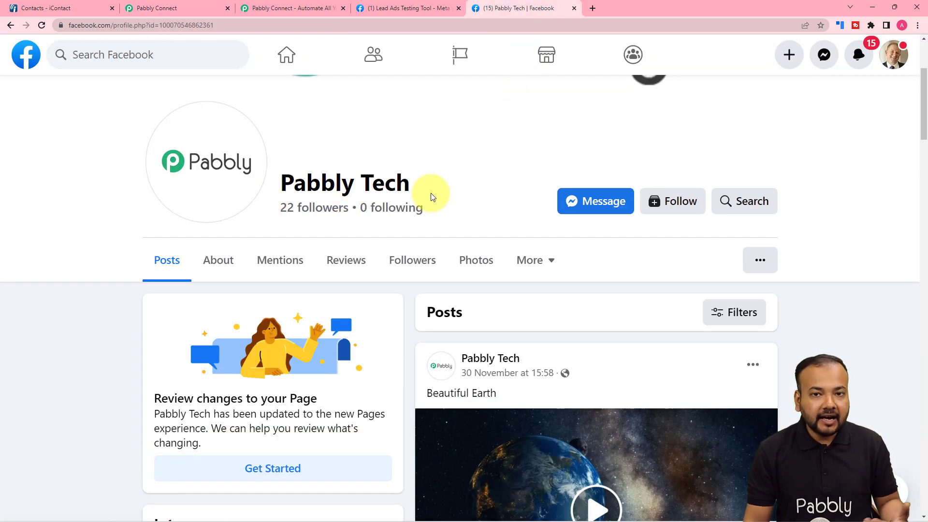
Preview the Enquiry Form for School Admission fields in the Lead Ads Testing Tool, then return to Pabbly Connect
{"action": "scroll", "coordinate": [431, 197], "scroll_direction": "down", "scroll_amount": 2}
{"action": "scroll", "coordinate": [429, 191], "scroll_direction": "up", "scroll_amount": 1}
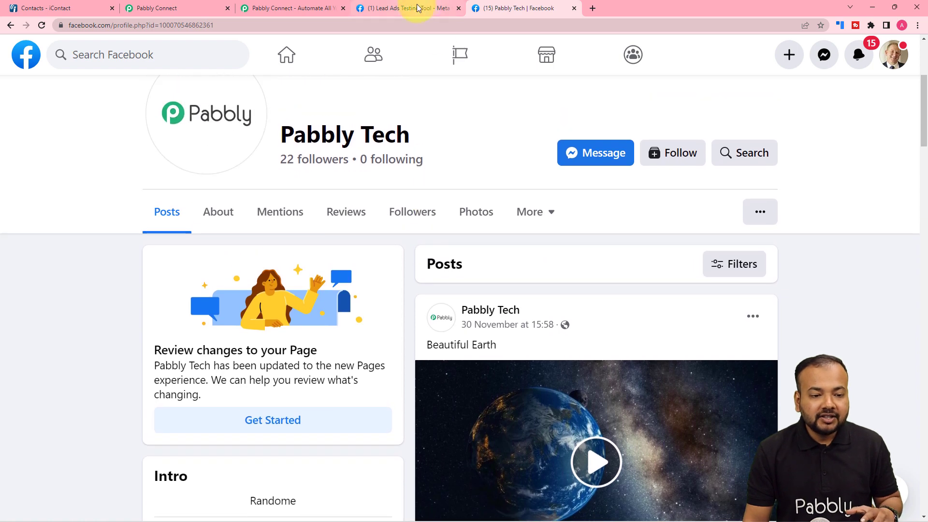
{"action": "left_click", "coordinate": [417, 8]}
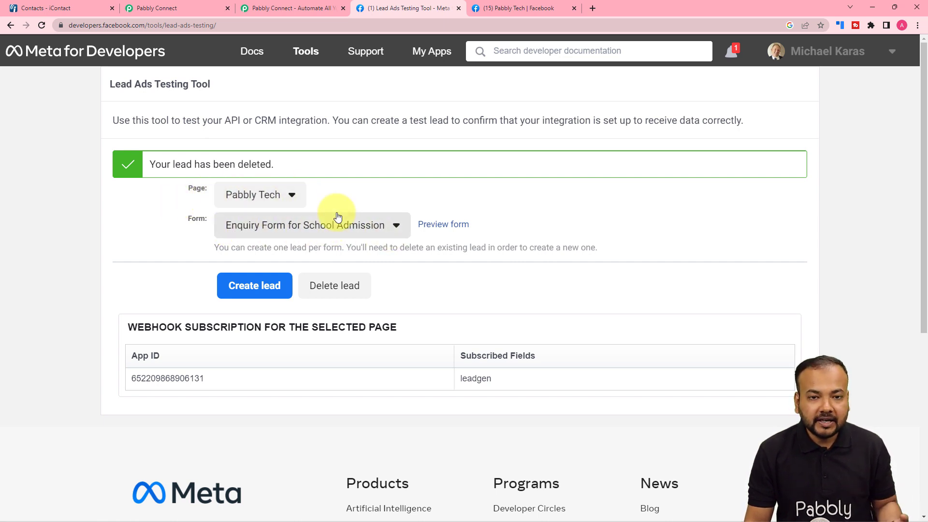
{"action": "left_click", "coordinate": [396, 233]}
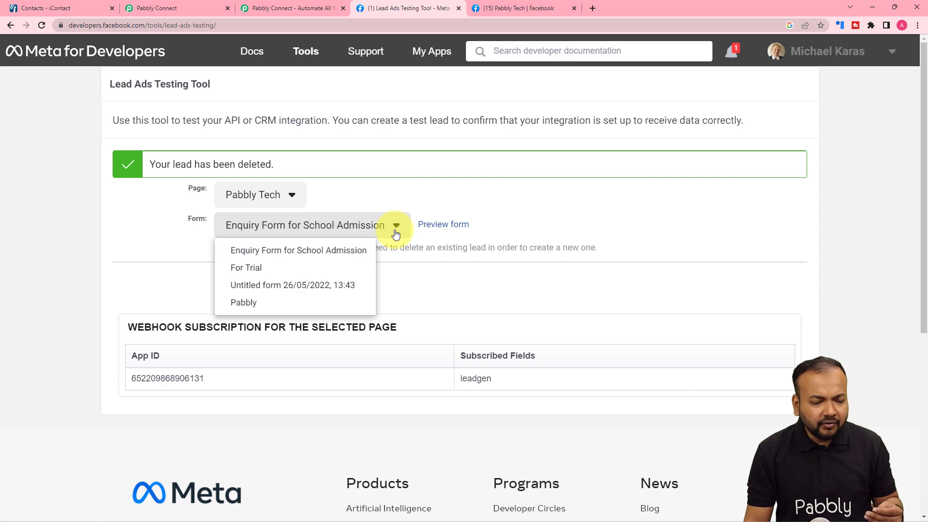
{"action": "mouse_move", "coordinate": [319, 249]}
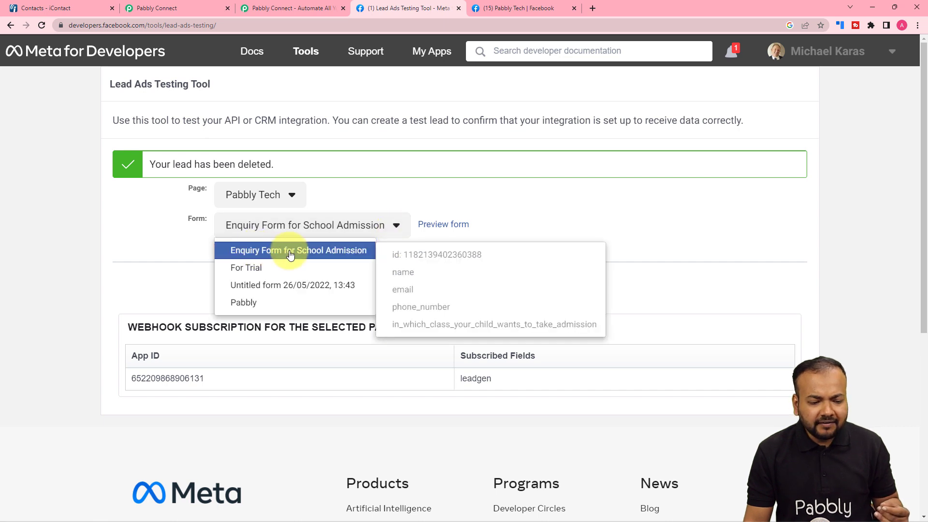
{"action": "left_click", "coordinate": [393, 175]}
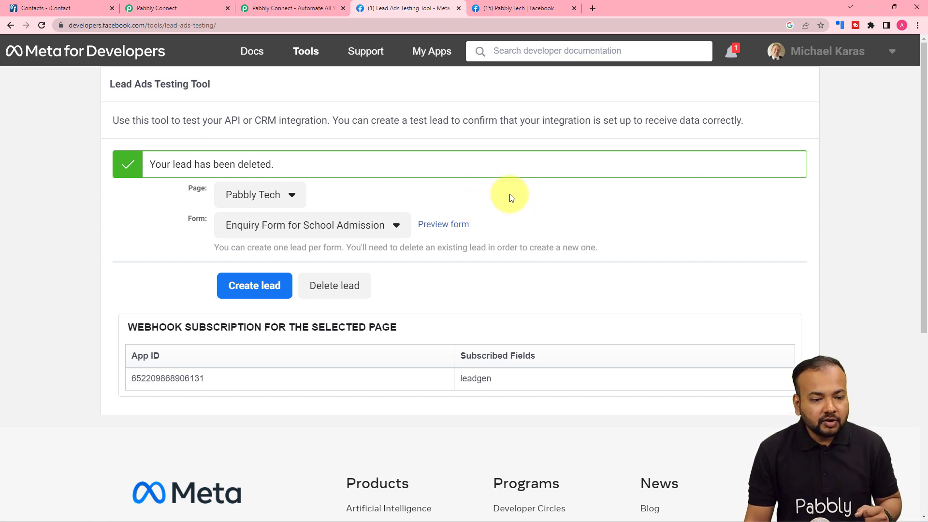
{"action": "left_click", "coordinate": [444, 224]}
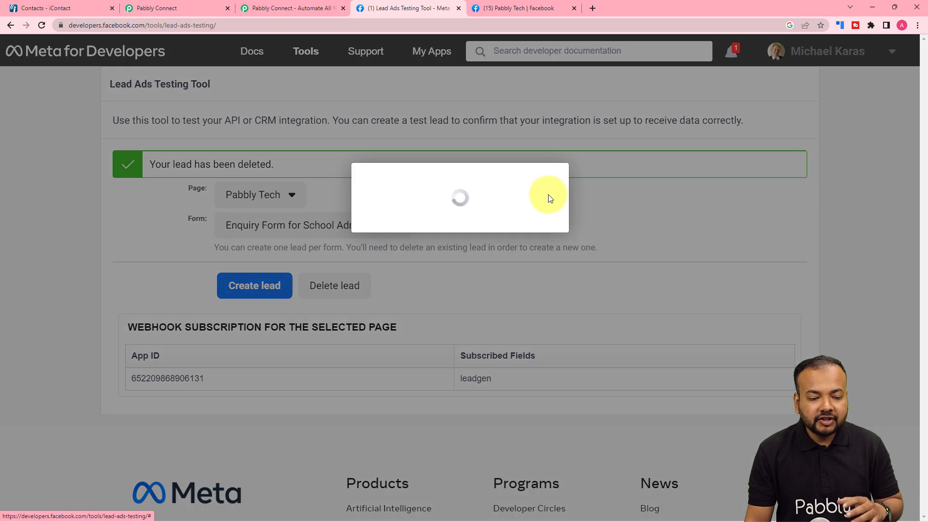
{"action": "scroll", "coordinate": [549, 237], "scroll_direction": "down", "scroll_amount": 3}
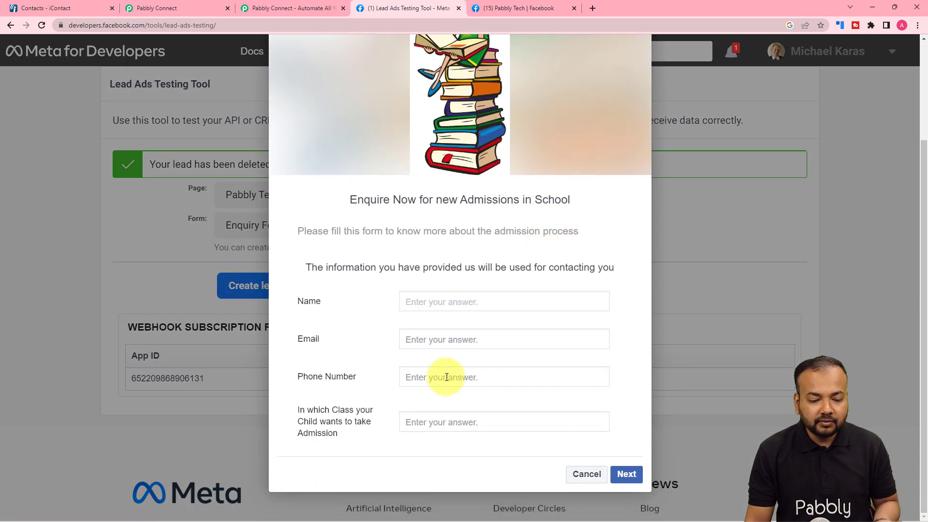
{"action": "left_click", "coordinate": [196, 11]}
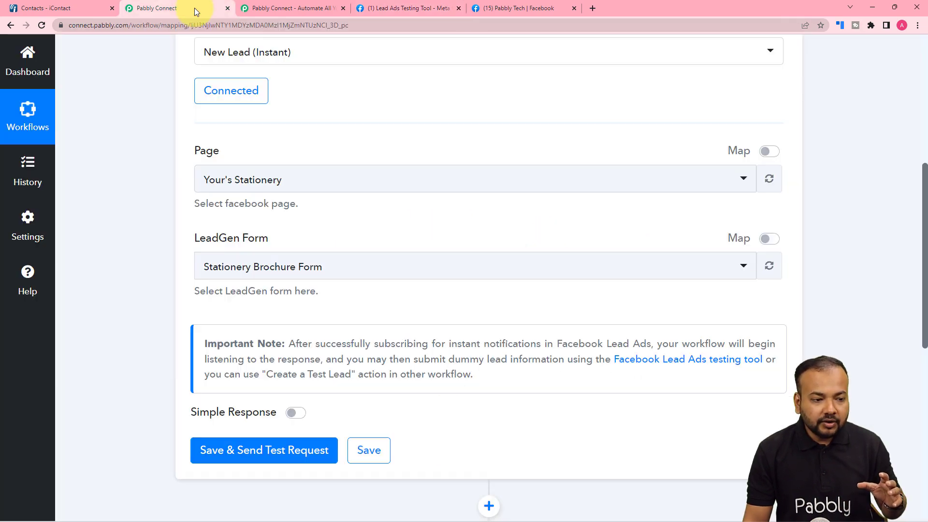
Search 'pabb' to select the Pabbly Tech page and keep Enquiry Form for School Admission as the lead form
{"action": "left_click", "coordinate": [278, 190]}
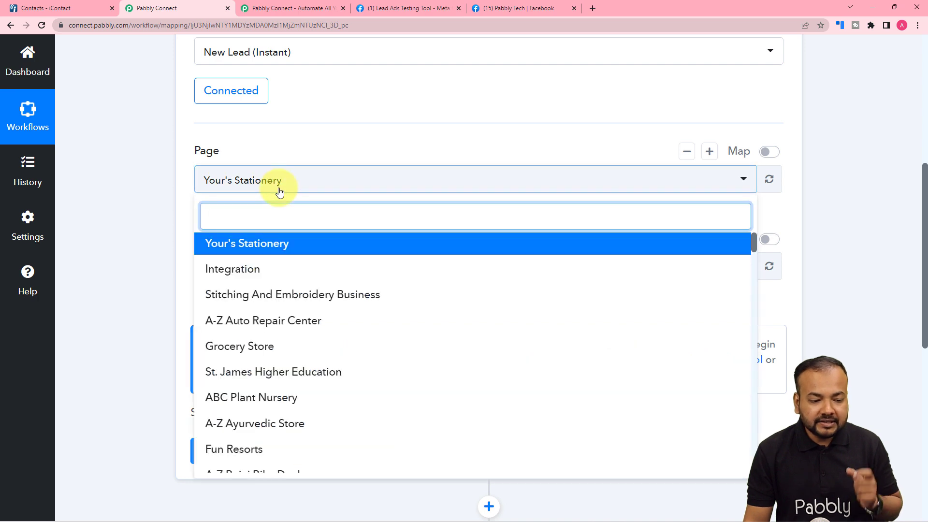
{"action": "type", "text": "pabb"}
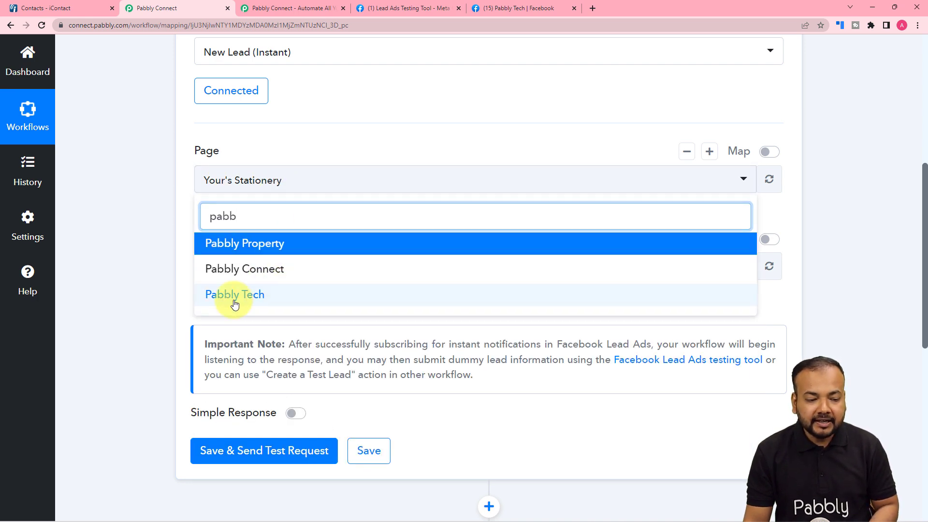
{"action": "left_click", "coordinate": [235, 297]}
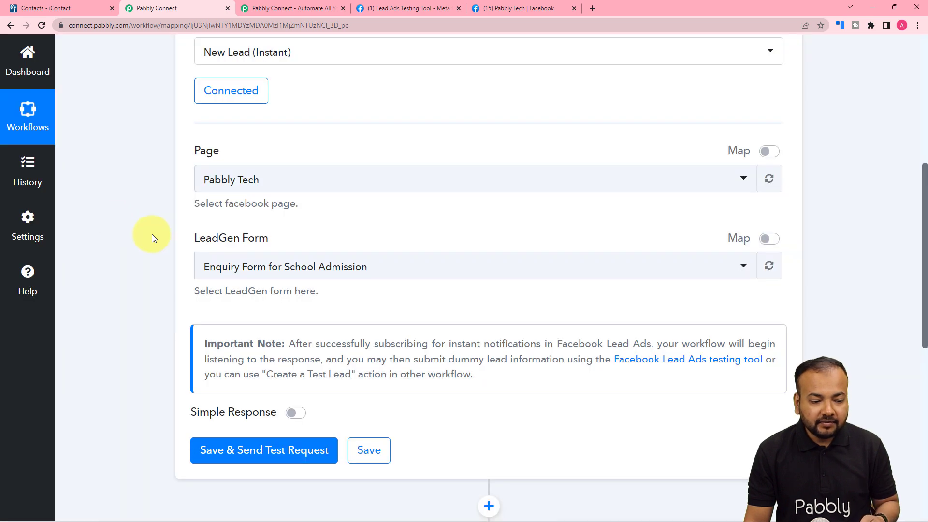
{"action": "left_click", "coordinate": [265, 268]}
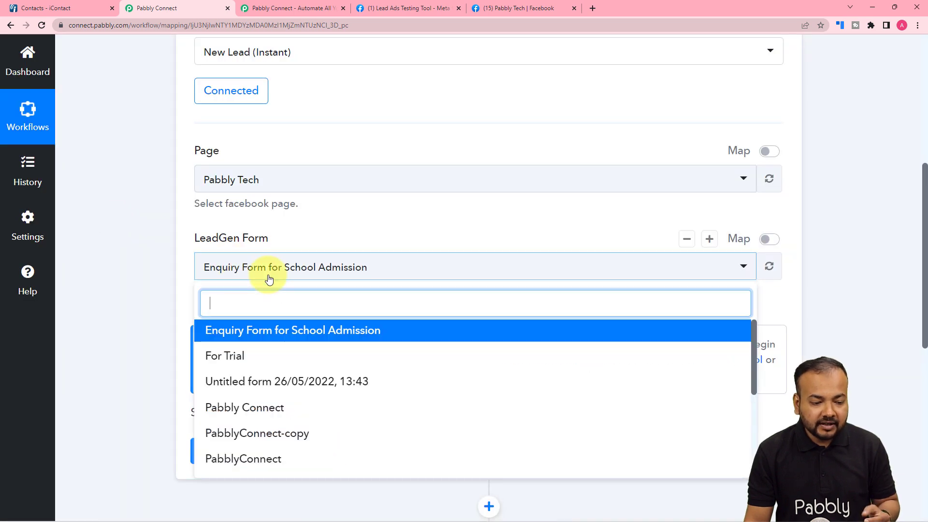
{"action": "left_click", "coordinate": [302, 338]}
{"action": "scroll", "coordinate": [153, 269], "scroll_direction": "down", "scroll_amount": 4}
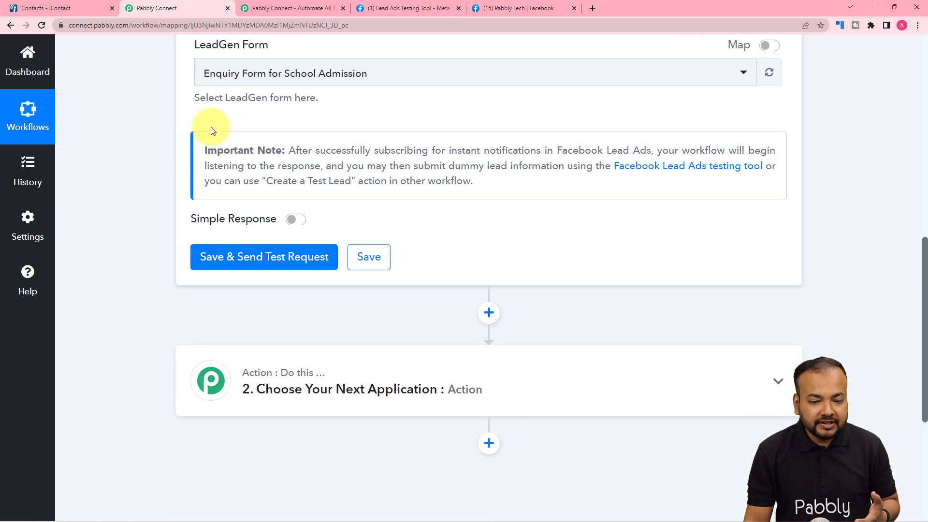
Save the trigger with Save & Send Test Request, then go to the Lead Ads Testing Tool
{"action": "left_click", "coordinate": [233, 261]}
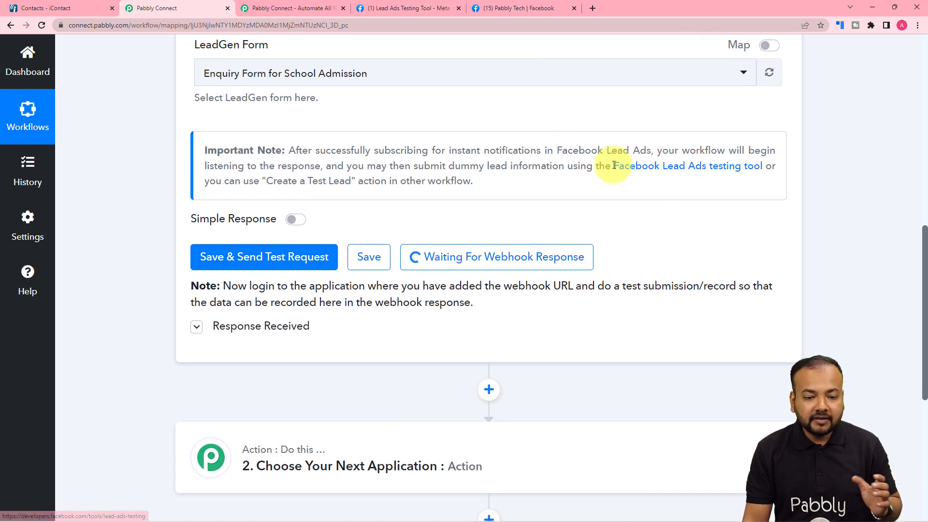
{"action": "left_click", "coordinate": [387, 6]}
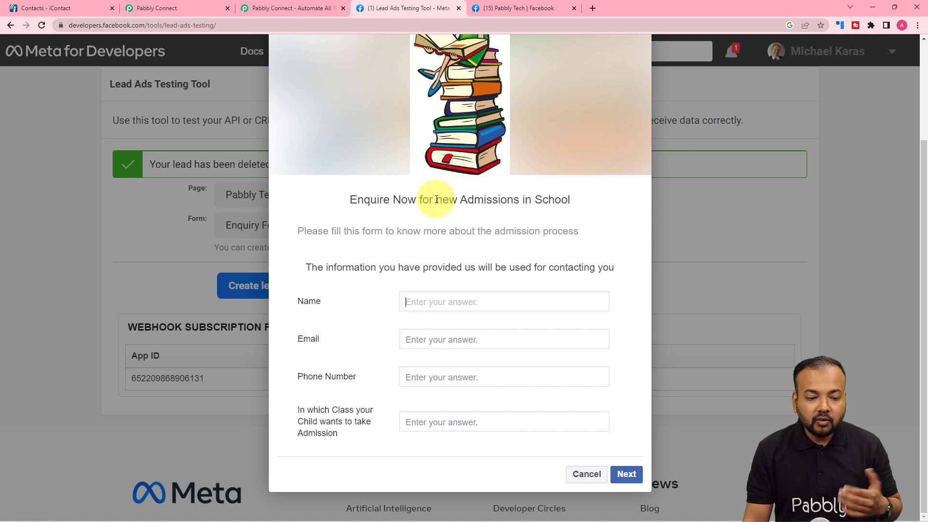
Submit a test lead named 'Test Lead' with class 10 through the admission form, then return to Pabbly Connect
{"action": "scroll", "coordinate": [514, 234], "scroll_direction": "up", "scroll_amount": 2}
{"action": "scroll", "coordinate": [516, 233], "scroll_direction": "down", "scroll_amount": 2}
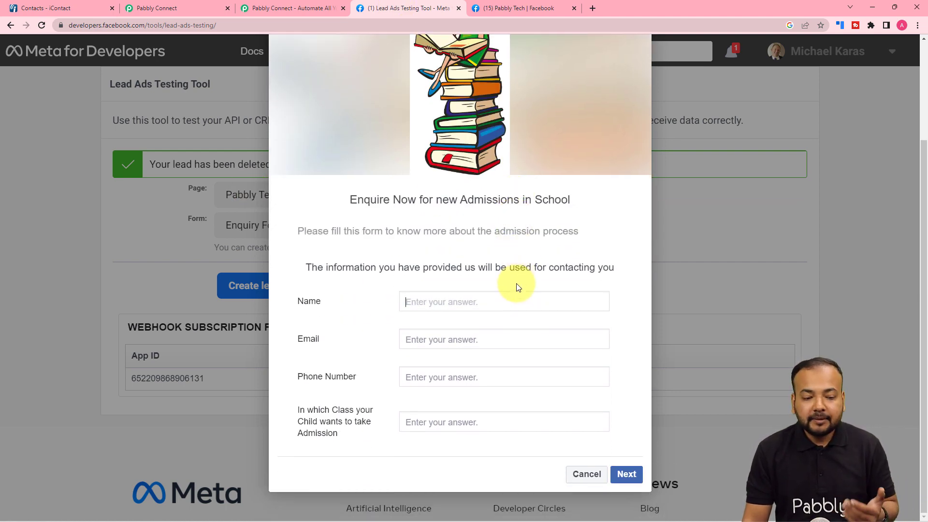
{"action": "left_click", "coordinate": [506, 292]}
{"action": "type", "text": "Test"}
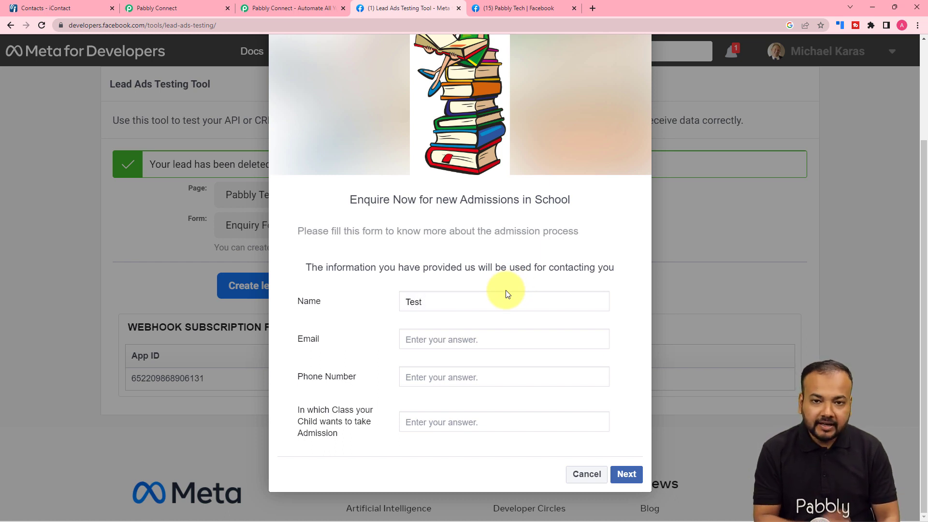
{"action": "type", "text": " Lead"}
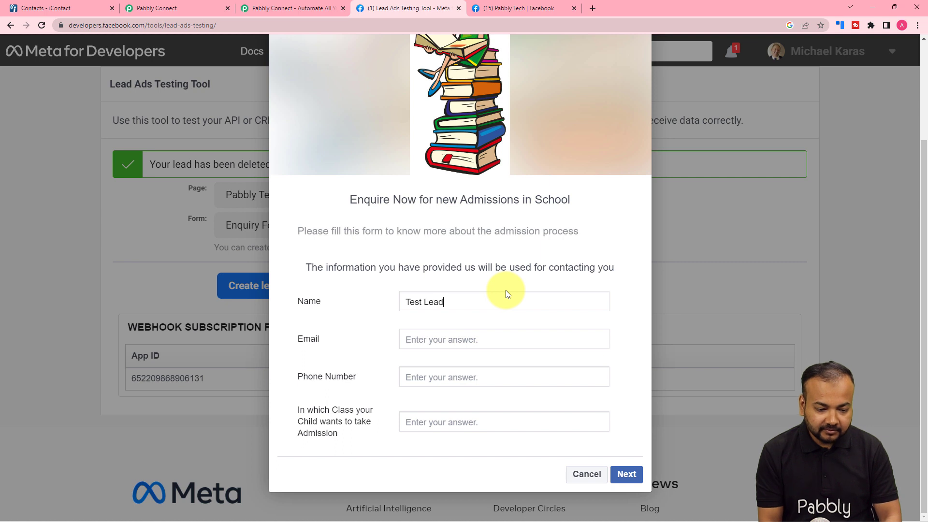
{"action": "left_click", "coordinate": [496, 339]}
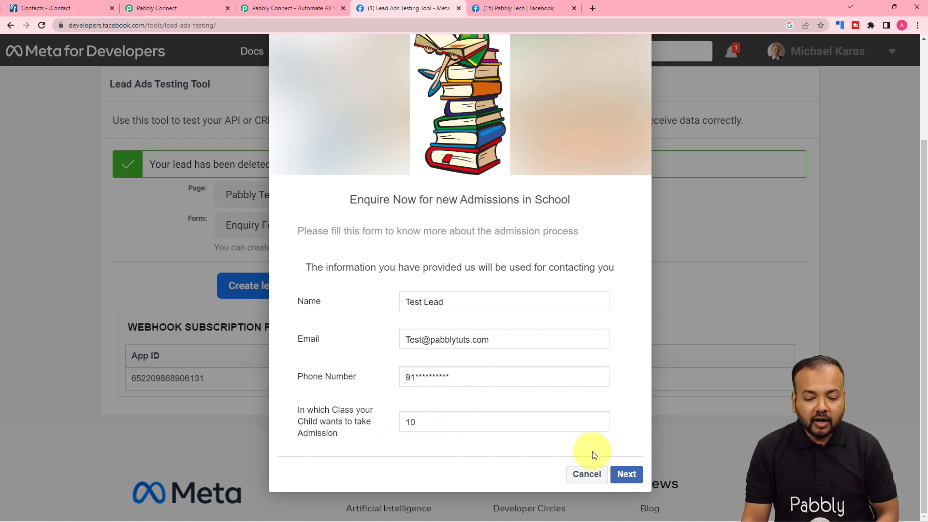
{"action": "left_click", "coordinate": [625, 476]}
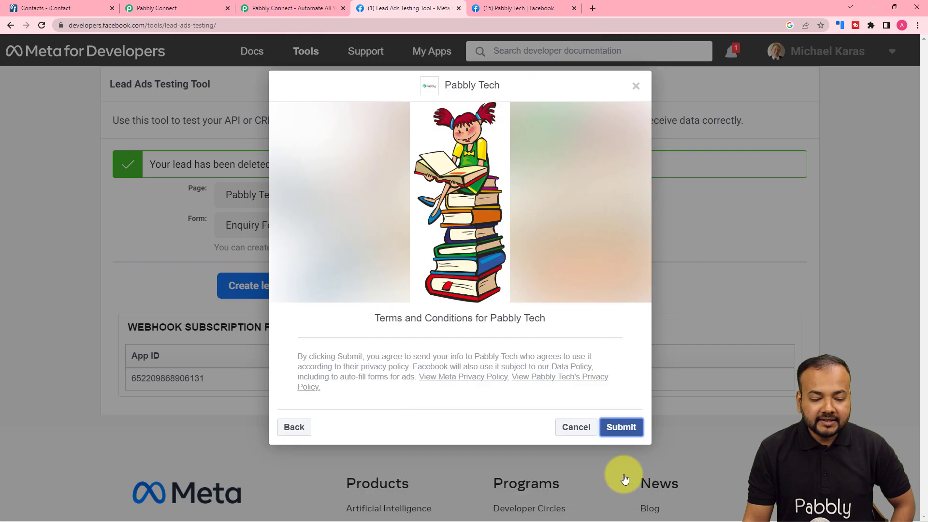
{"action": "left_click", "coordinate": [615, 428]}
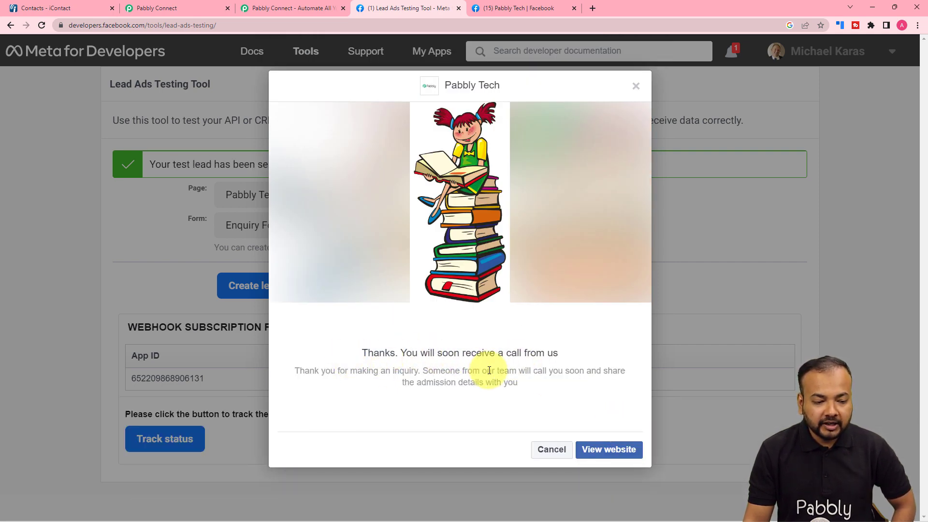
{"action": "left_click", "coordinate": [534, 452]}
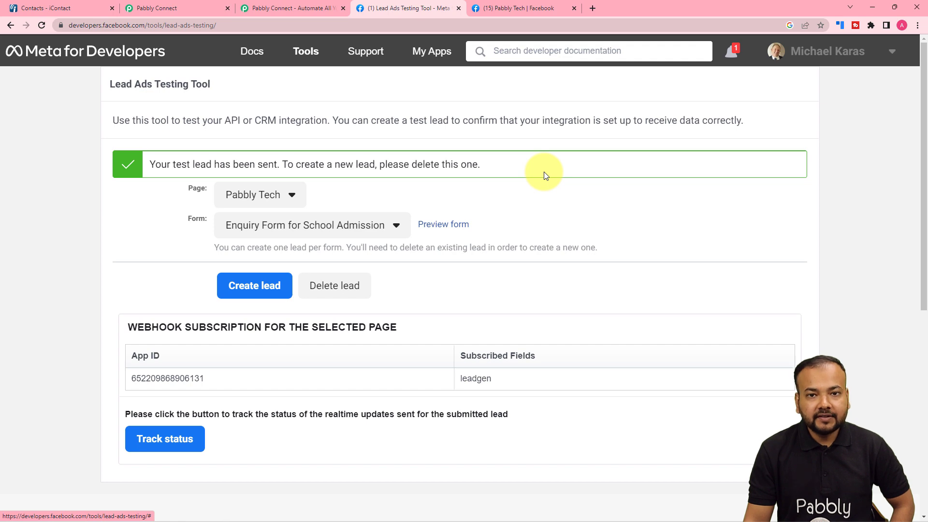
{"action": "left_click", "coordinate": [162, 8]}
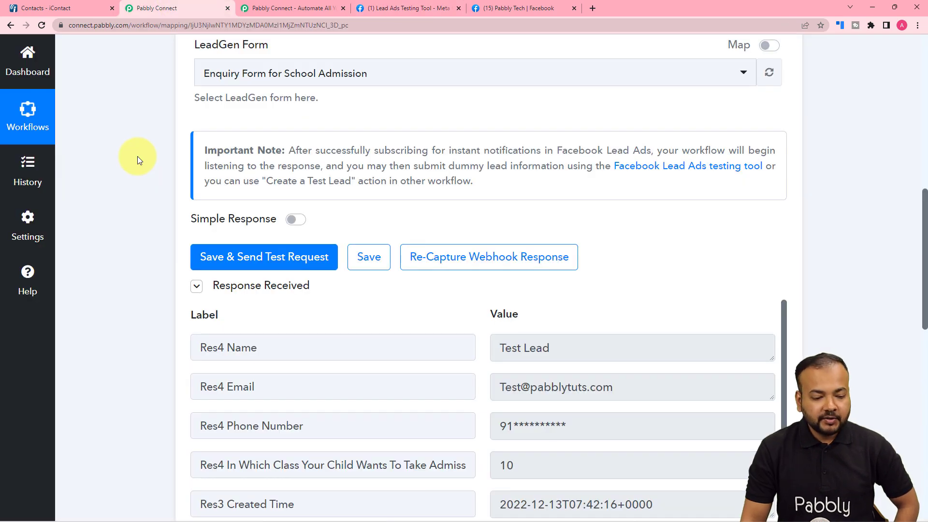
{"action": "scroll", "coordinate": [137, 156], "scroll_direction": "down", "scroll_amount": 4}
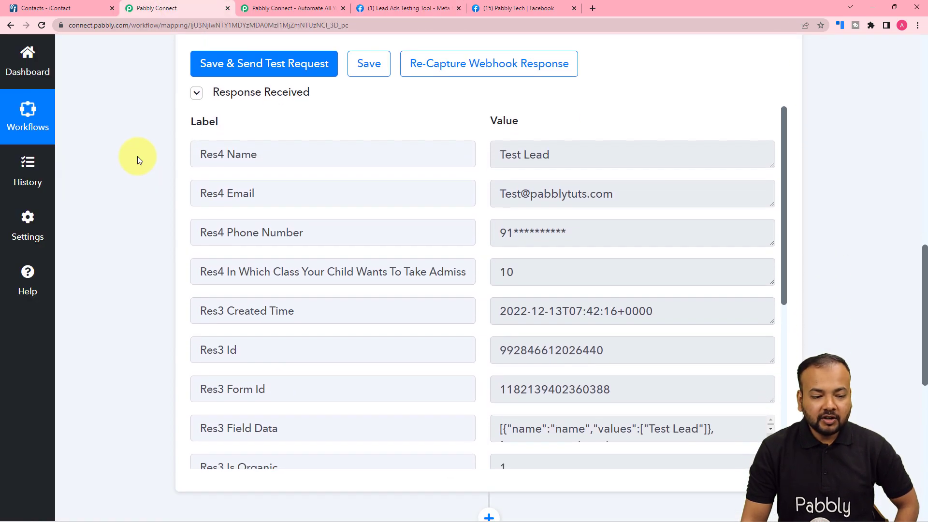
{"action": "scroll", "coordinate": [137, 156], "scroll_direction": "down", "scroll_amount": 1}
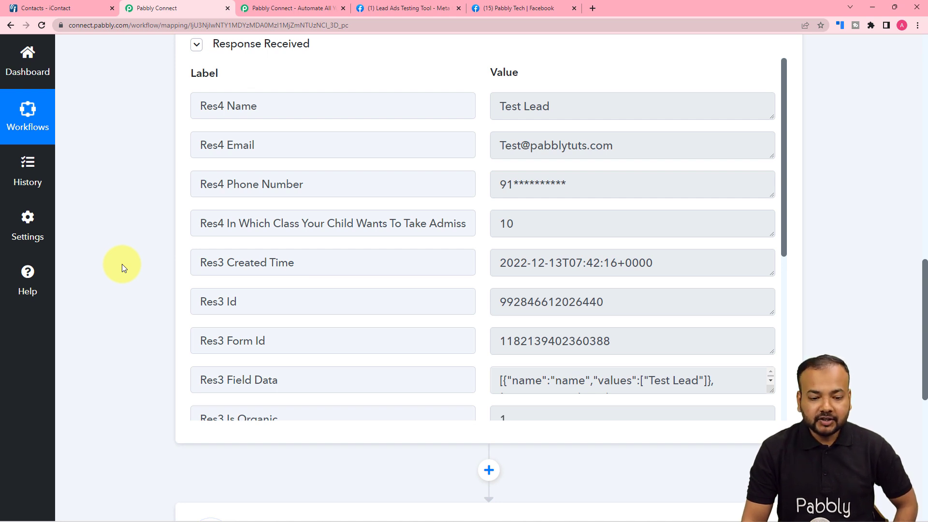
{"action": "scroll", "coordinate": [122, 264], "scroll_direction": "down", "scroll_amount": 2}
{"action": "scroll", "coordinate": [122, 264], "scroll_direction": "down", "scroll_amount": 3}
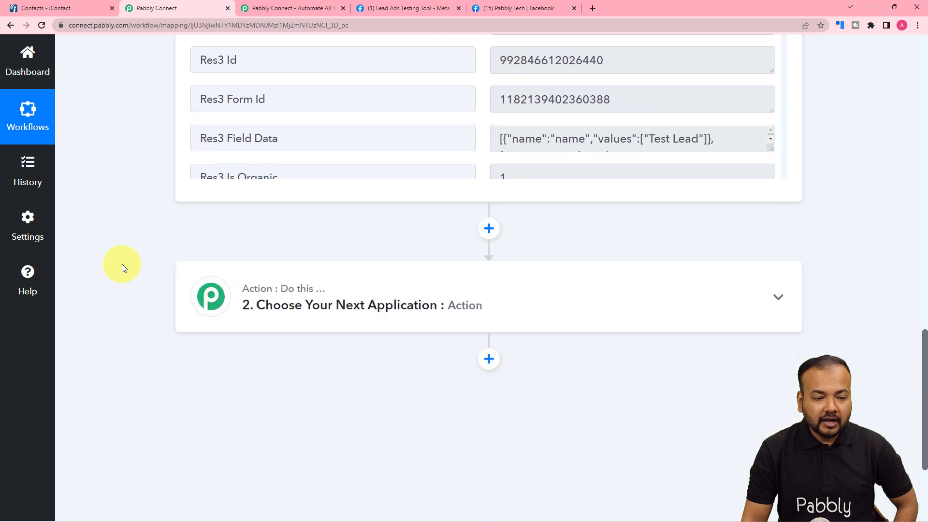
{"action": "scroll", "coordinate": [122, 264], "scroll_direction": "down", "scroll_amount": 3}
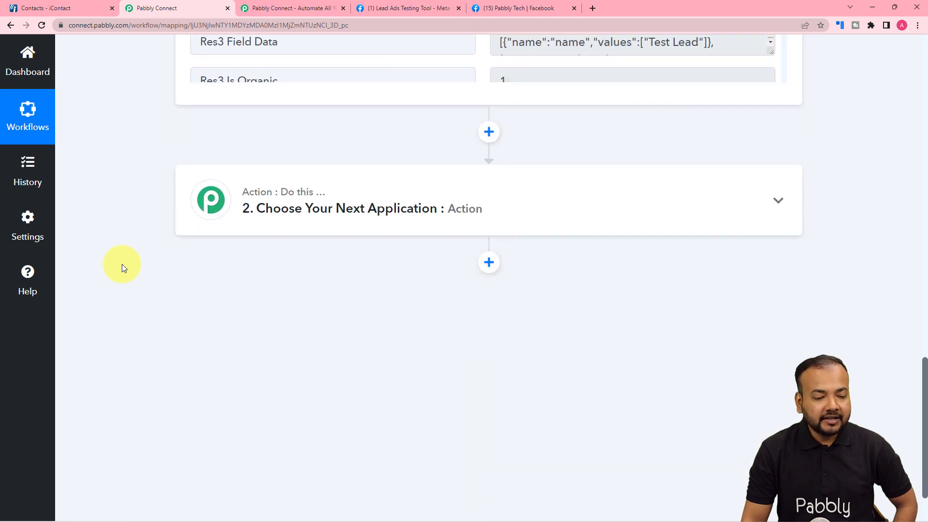
Search 'ico' to set the action app to iContact with the Create Contact event, then begin connecting an account
{"action": "left_click", "coordinate": [298, 136]}
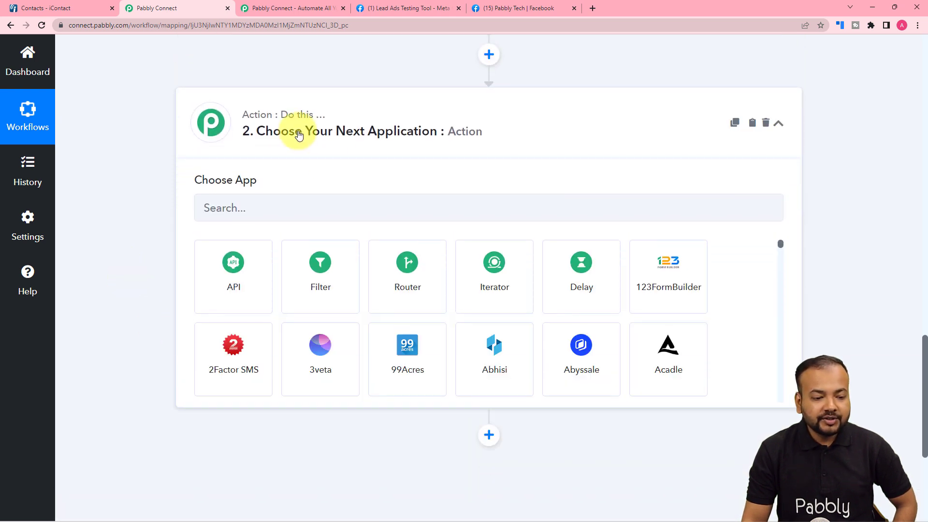
{"action": "left_click", "coordinate": [331, 208]}
{"action": "type", "text": "ico"}
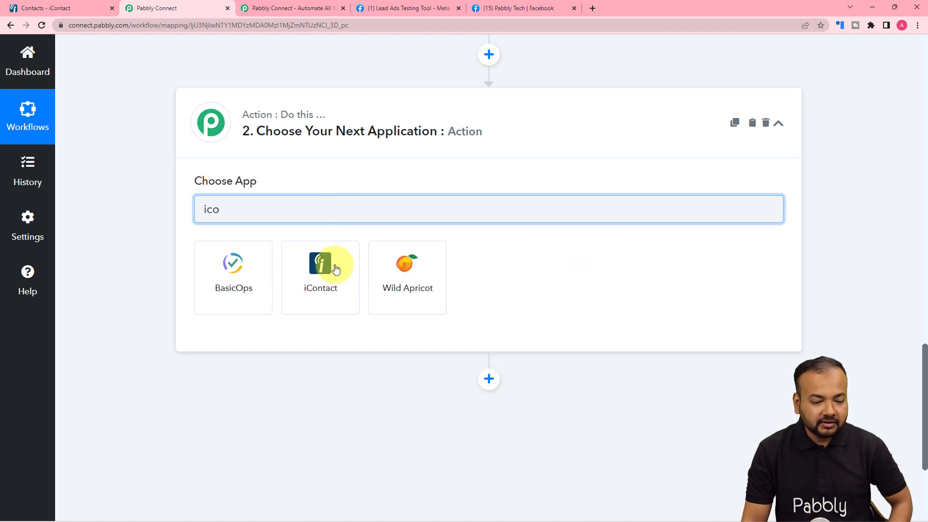
{"action": "left_click", "coordinate": [335, 269]}
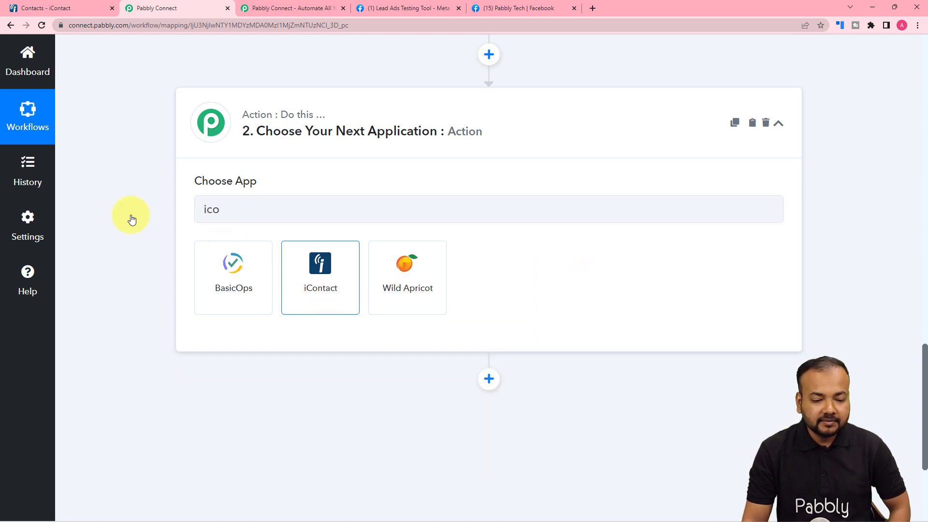
{"action": "scroll", "coordinate": [130, 214], "scroll_direction": "down", "scroll_amount": 3}
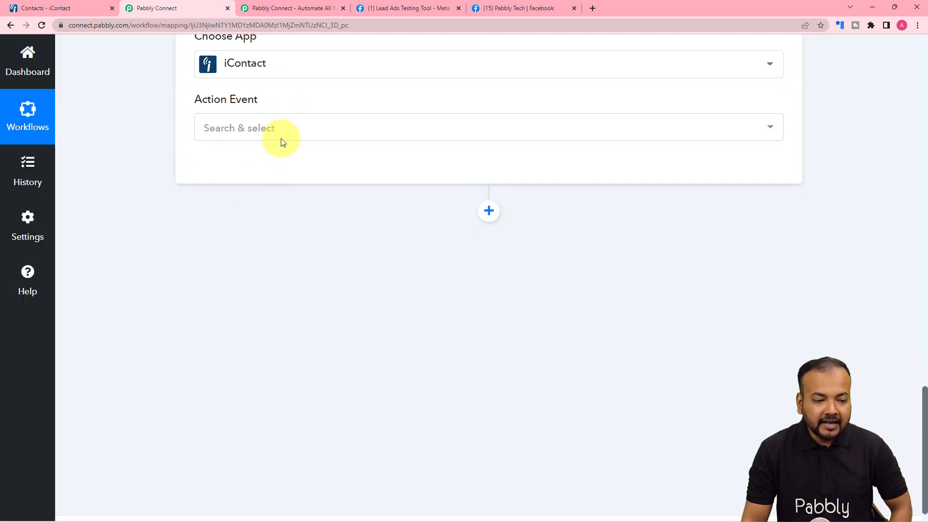
{"action": "left_click", "coordinate": [269, 127]}
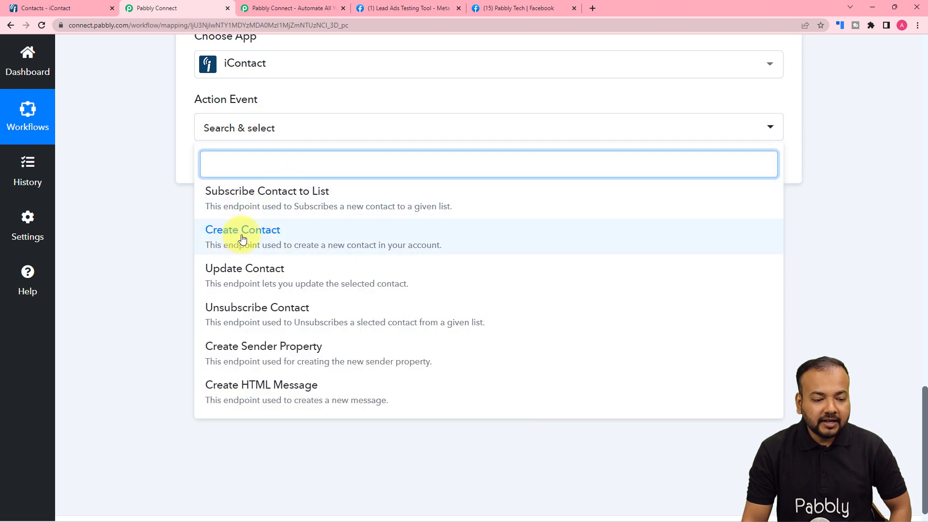
{"action": "left_click", "coordinate": [267, 242]}
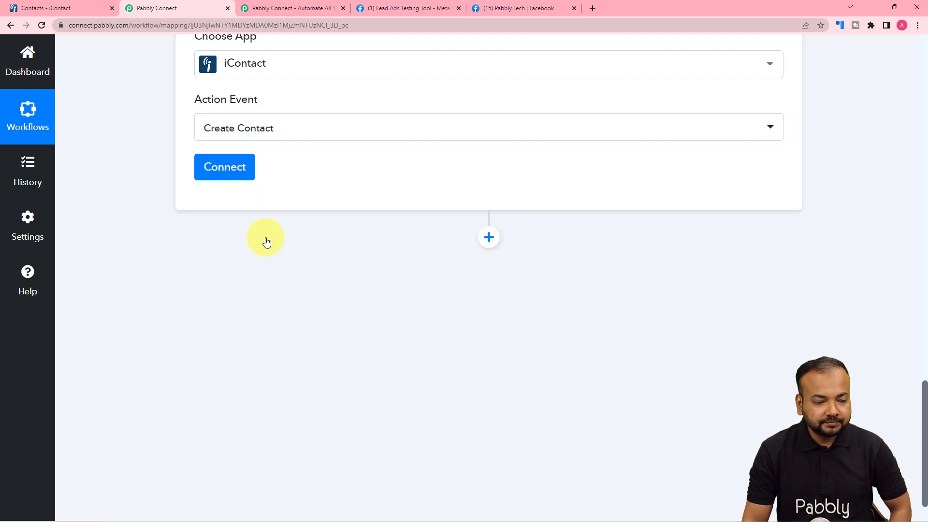
{"action": "left_click", "coordinate": [233, 168]}
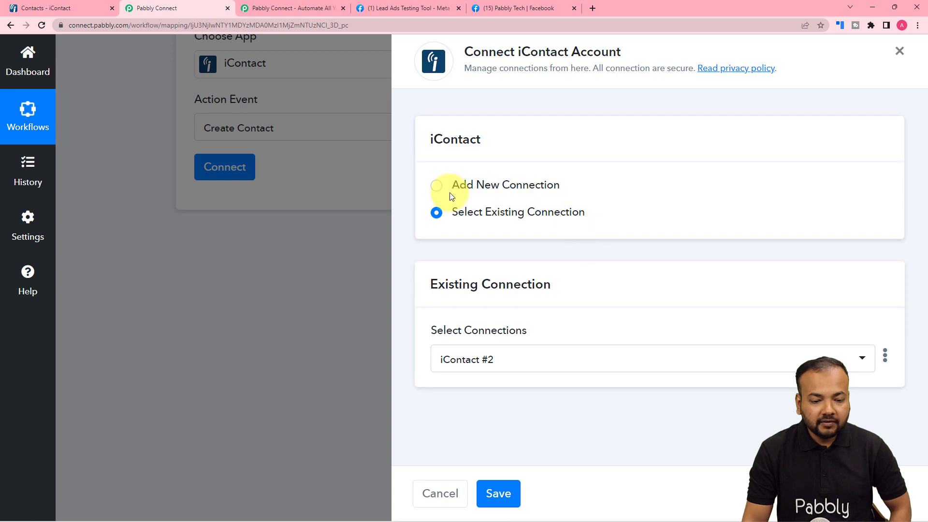
Choose to add a new iContact connection and review the iContact #3 form's AppId, API password, username and URL fields
{"action": "left_click", "coordinate": [438, 190]}
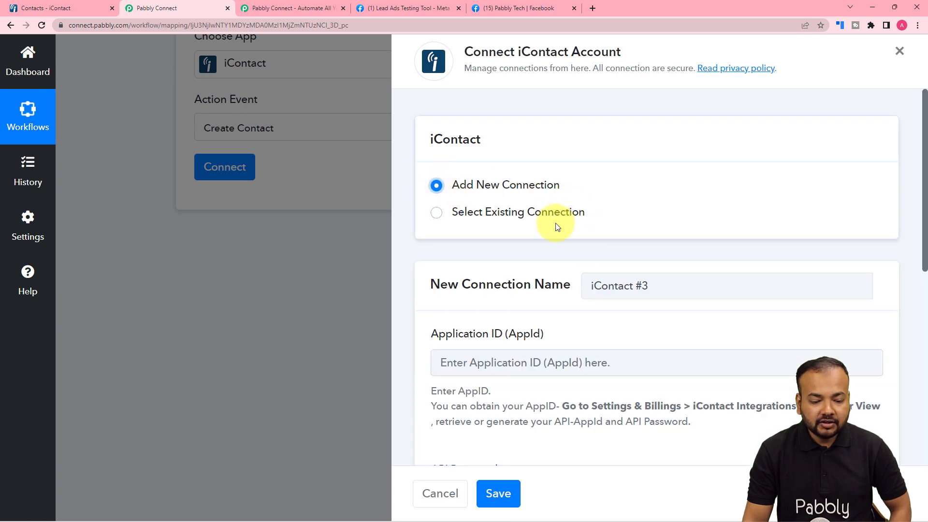
{"action": "scroll", "coordinate": [556, 218], "scroll_direction": "down", "scroll_amount": 2}
{"action": "scroll", "coordinate": [556, 225], "scroll_direction": "down", "scroll_amount": 2}
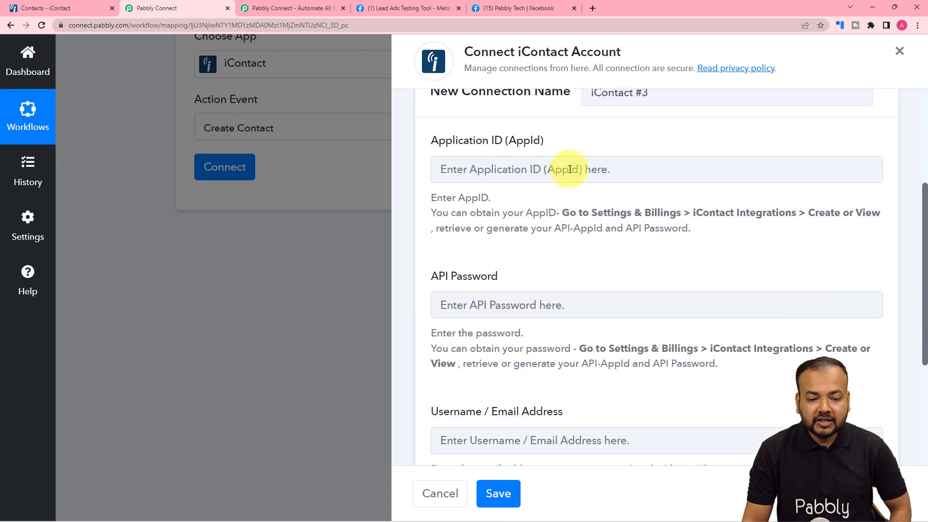
{"action": "scroll", "coordinate": [569, 169], "scroll_direction": "down", "scroll_amount": 2}
{"action": "scroll", "coordinate": [535, 205], "scroll_direction": "down", "scroll_amount": 2}
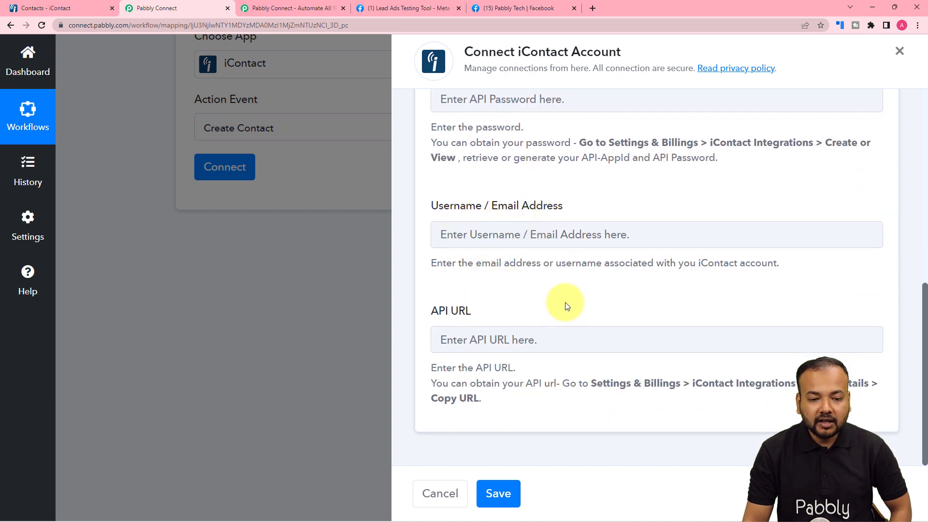
{"action": "scroll", "coordinate": [563, 304], "scroll_direction": "up", "scroll_amount": 4}
{"action": "scroll", "coordinate": [597, 185], "scroll_direction": "up", "scroll_amount": 4}
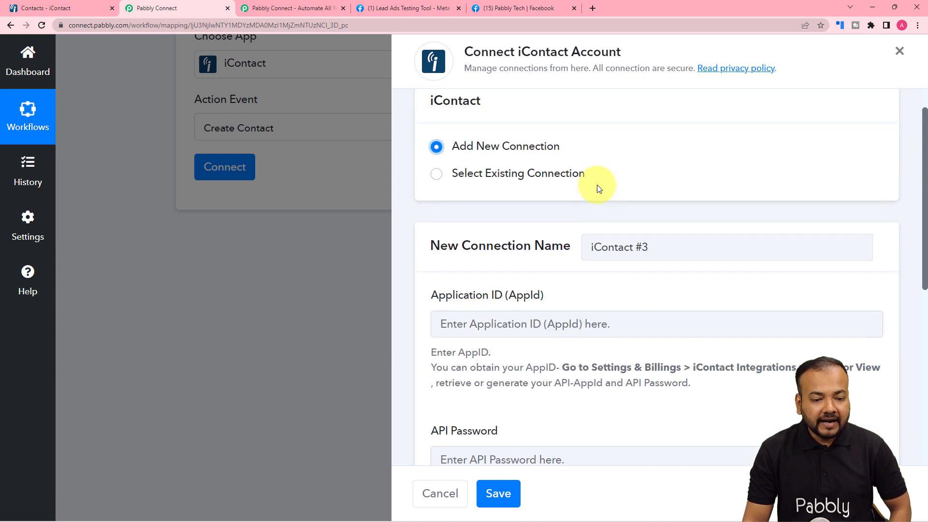
{"action": "scroll", "coordinate": [598, 188], "scroll_direction": "down", "scroll_amount": 3}
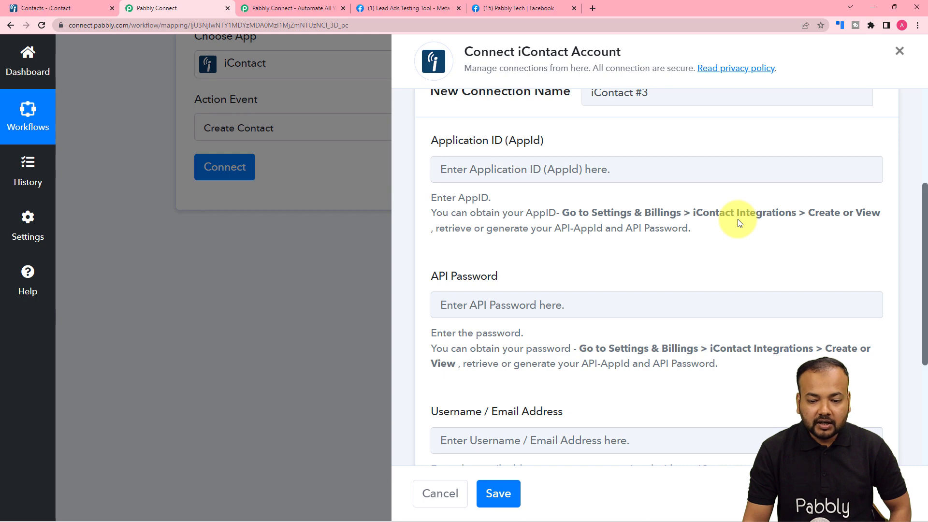
In iContact, go from the account menu to Settings and Billing, then iContact Integrations, reviewing existing API integrations
{"action": "left_click", "coordinate": [78, 6]}
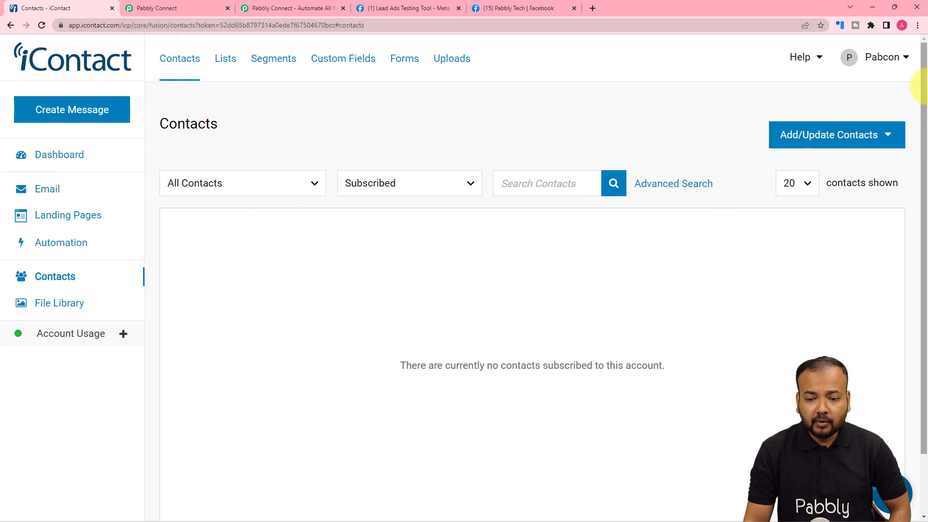
{"action": "left_click", "coordinate": [879, 63]}
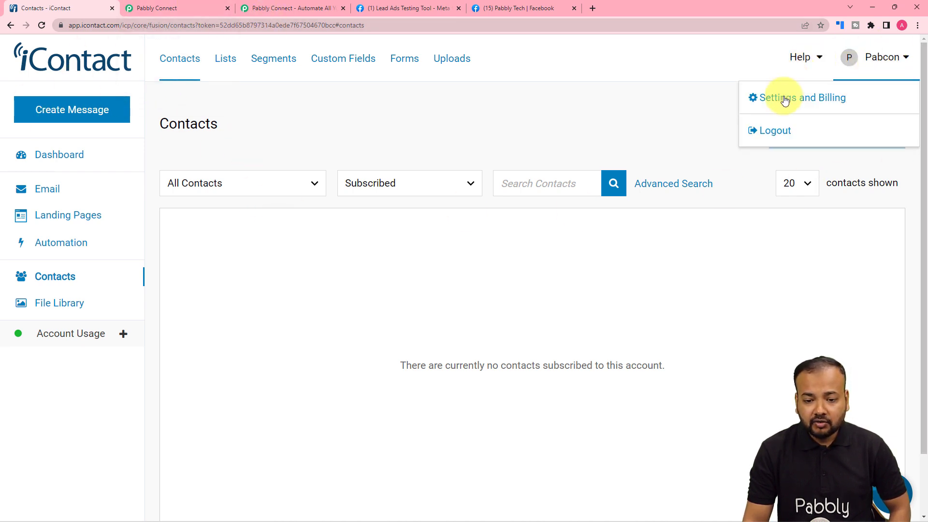
{"action": "left_click", "coordinate": [809, 105]}
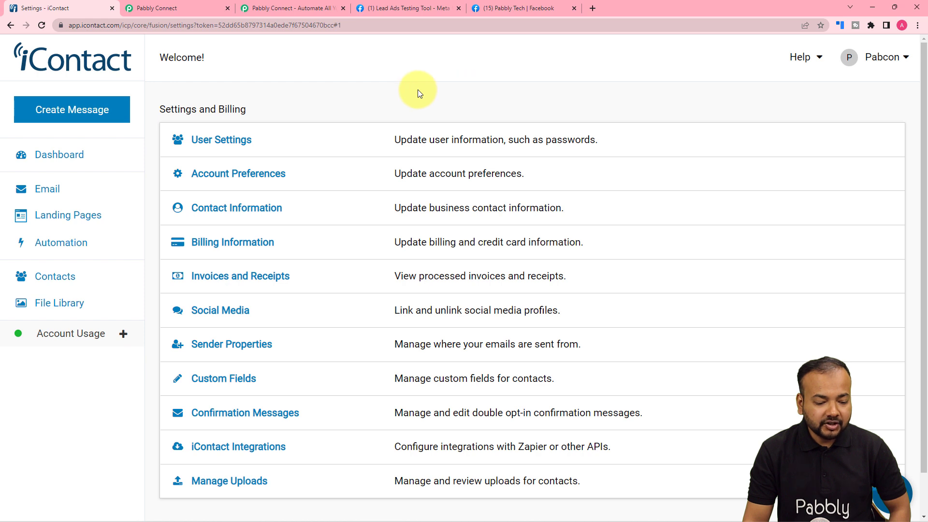
{"action": "scroll", "coordinate": [417, 89], "scroll_direction": "down", "scroll_amount": 1}
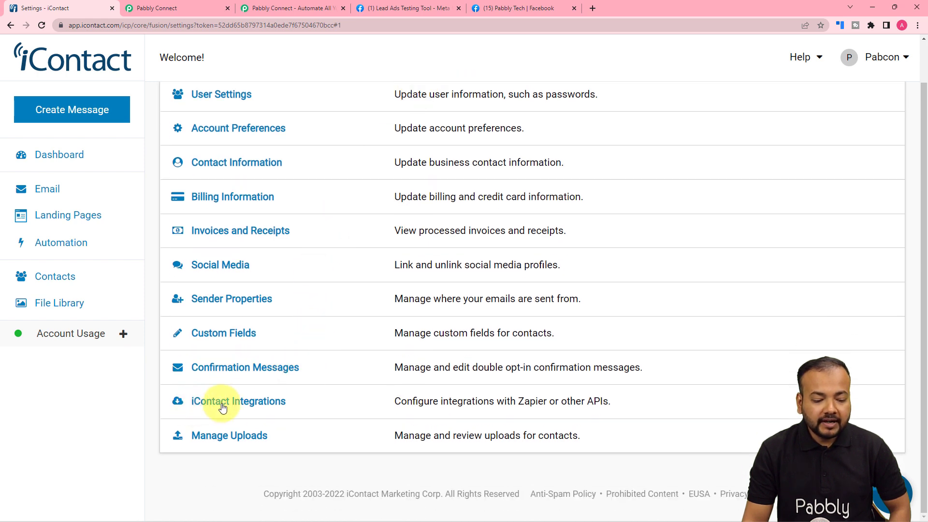
{"action": "left_click", "coordinate": [252, 409]}
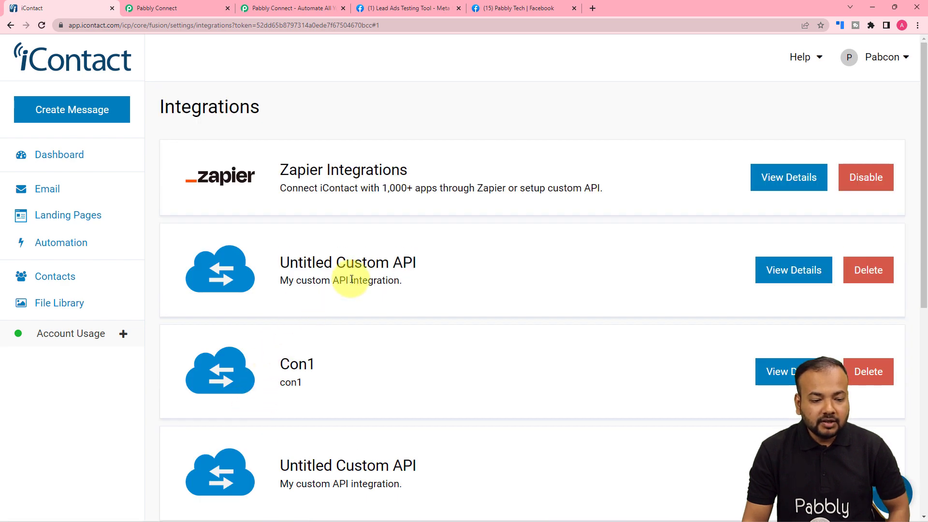
{"action": "scroll", "coordinate": [351, 280], "scroll_direction": "down", "scroll_amount": 1}
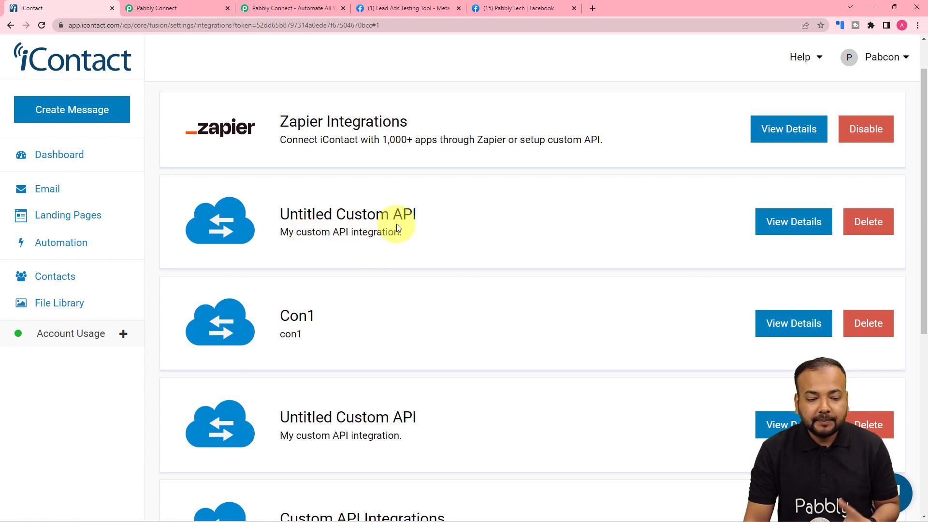
{"action": "scroll", "coordinate": [422, 225], "scroll_direction": "down", "scroll_amount": 5}
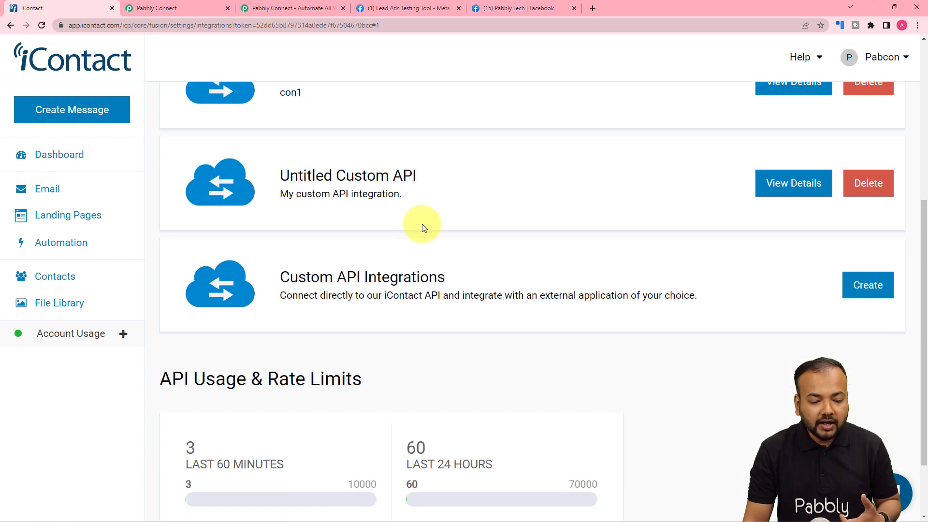
{"action": "scroll", "coordinate": [422, 224], "scroll_direction": "down", "scroll_amount": 2}
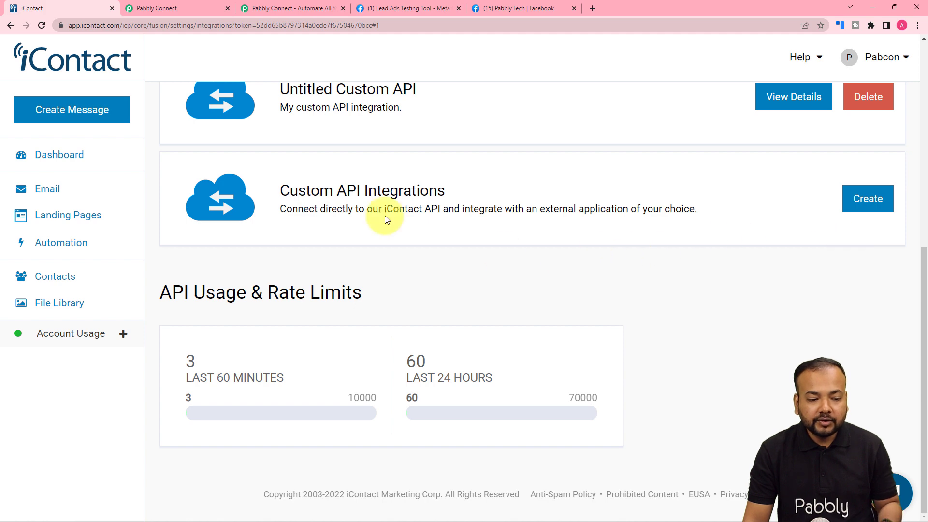
{"action": "scroll", "coordinate": [688, 189], "scroll_direction": "up", "scroll_amount": 1}
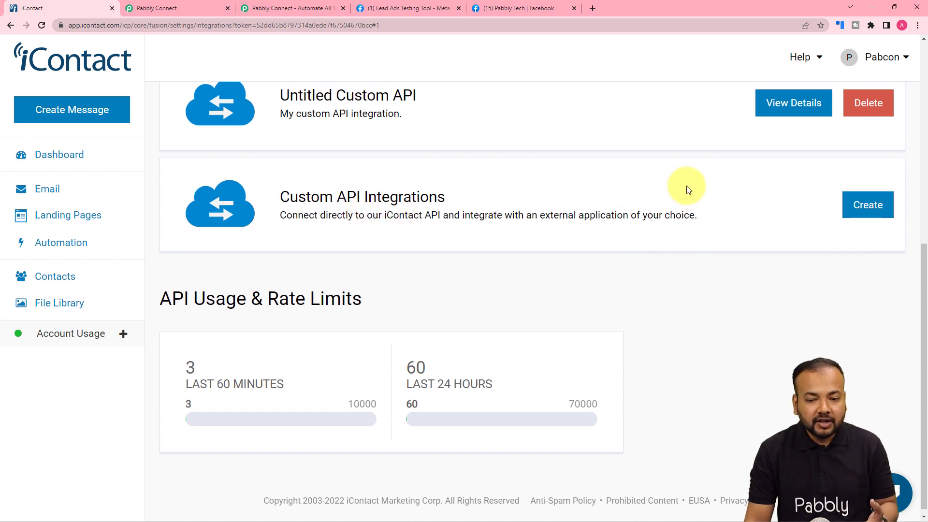
{"action": "scroll", "coordinate": [682, 192], "scroll_direction": "up", "scroll_amount": 3}
{"action": "scroll", "coordinate": [662, 212], "scroll_direction": "down", "scroll_amount": 2}
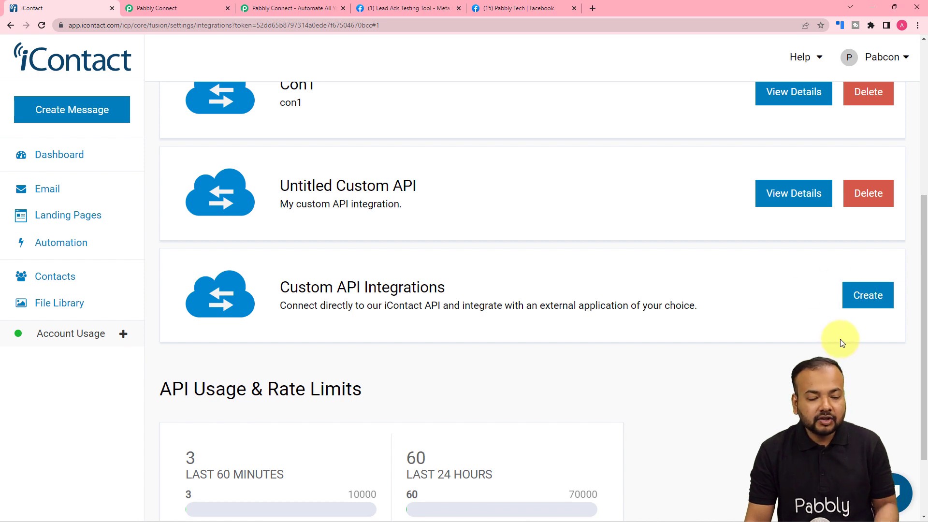
Create a new custom API integration in iContact
{"action": "left_click", "coordinate": [867, 295]}
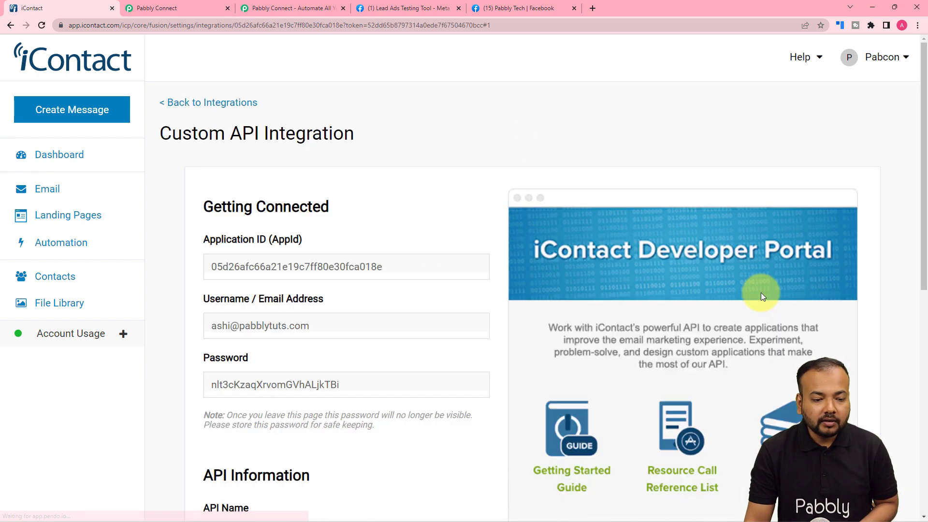
{"action": "scroll", "coordinate": [425, 243], "scroll_direction": "down", "scroll_amount": 2}
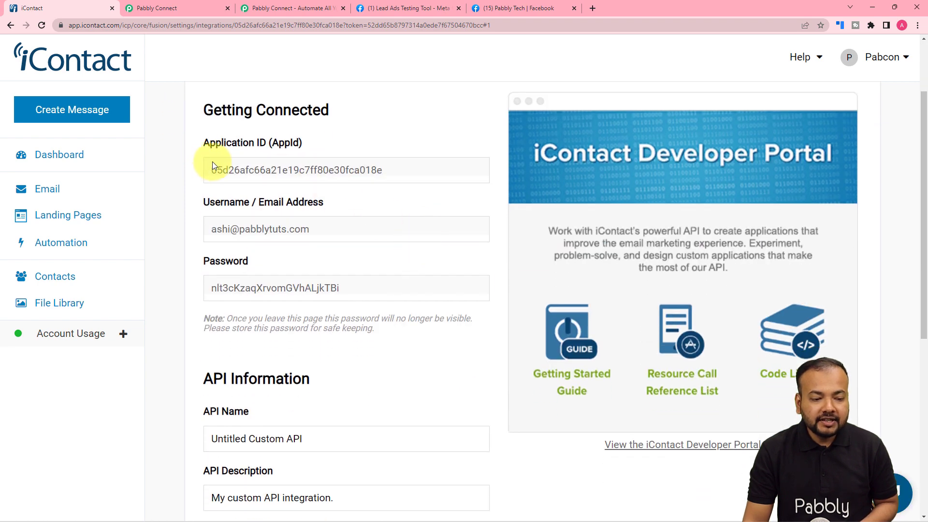
{"action": "scroll", "coordinate": [372, 167], "scroll_direction": "down", "scroll_amount": 5}
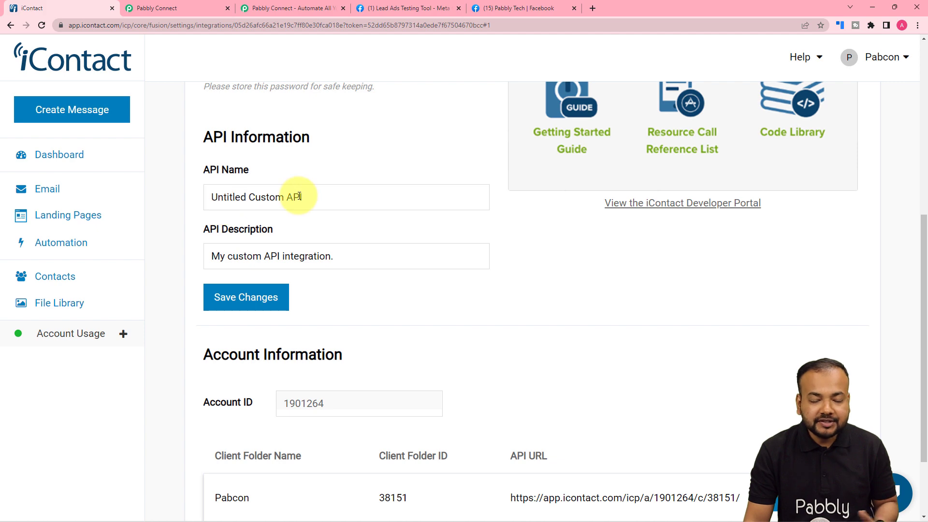
{"action": "scroll", "coordinate": [332, 192], "scroll_direction": "up", "scroll_amount": 6}
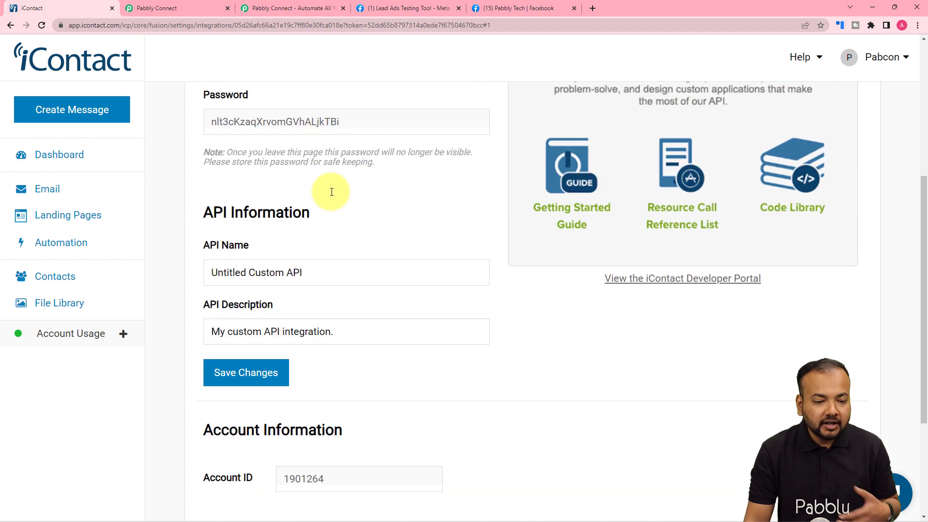
Copy the new integration's Application ID and return to Pabbly Connect
{"action": "double_click", "coordinate": [340, 214]}
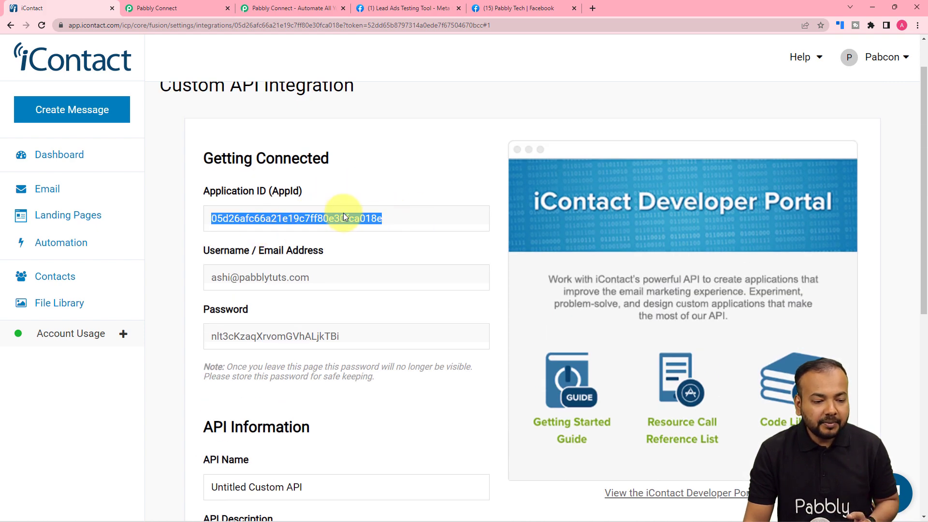
{"action": "right_click", "coordinate": [343, 213]}
{"action": "left_click", "coordinate": [363, 252]}
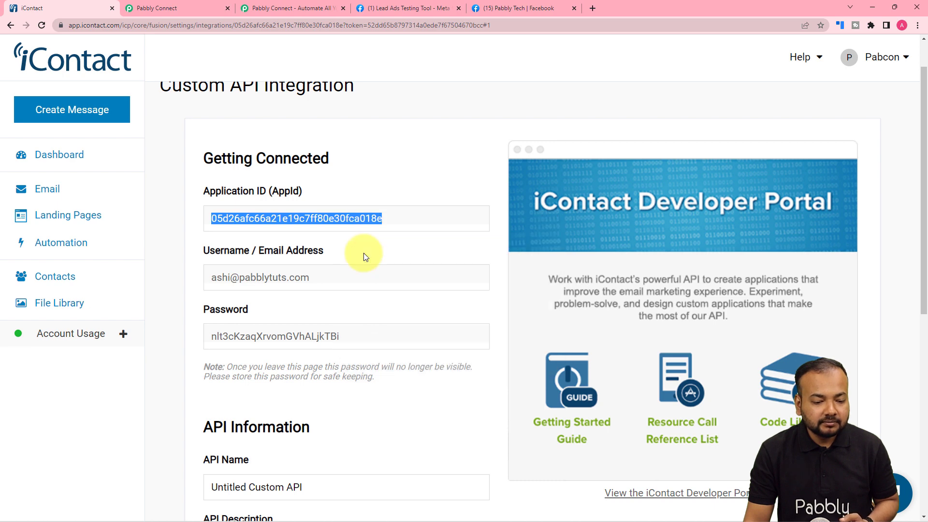
{"action": "left_click", "coordinate": [155, 7]}
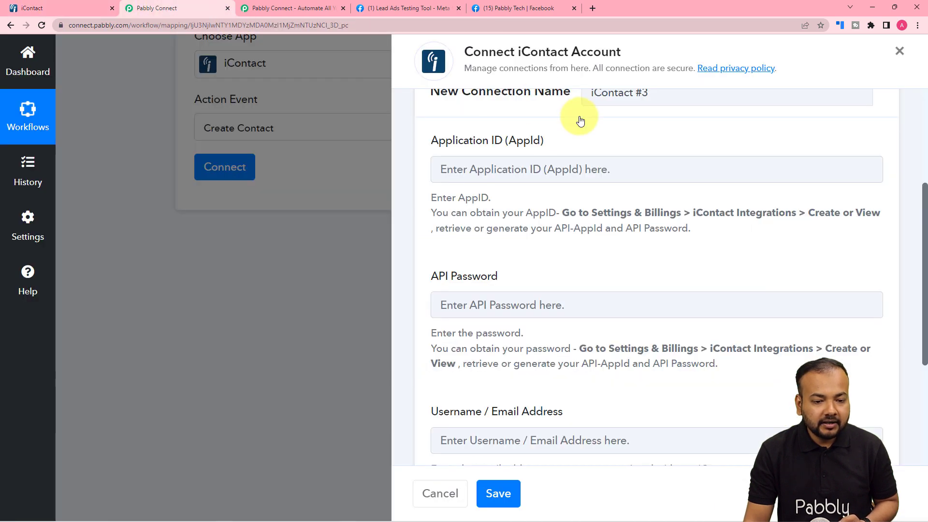
Paste the Application ID into the AppId field and copy the API password into API Password
{"action": "right_click", "coordinate": [548, 171]}
{"action": "left_click", "coordinate": [571, 249]}
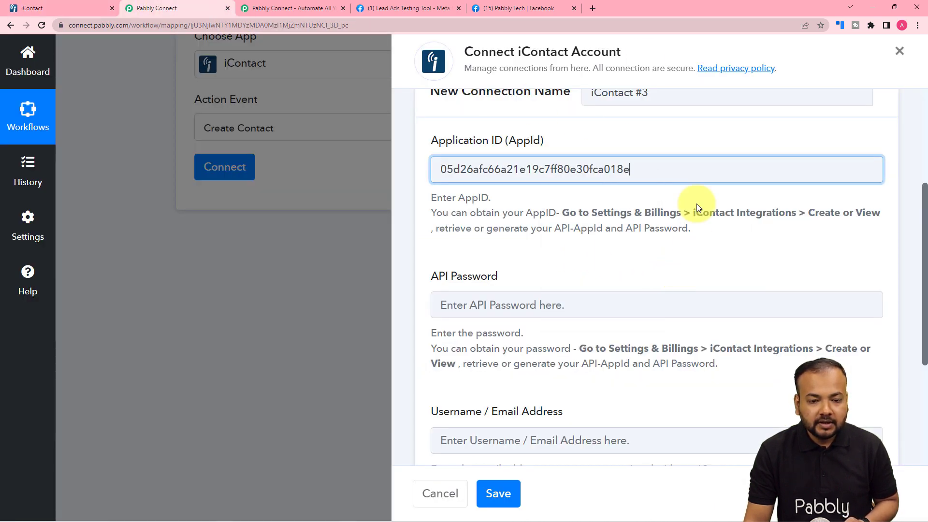
{"action": "left_click", "coordinate": [32, 7]}
{"action": "scroll", "coordinate": [284, 263], "scroll_direction": "down", "scroll_amount": 1}
{"action": "double_click", "coordinate": [270, 287]}
{"action": "right_click", "coordinate": [269, 287]}
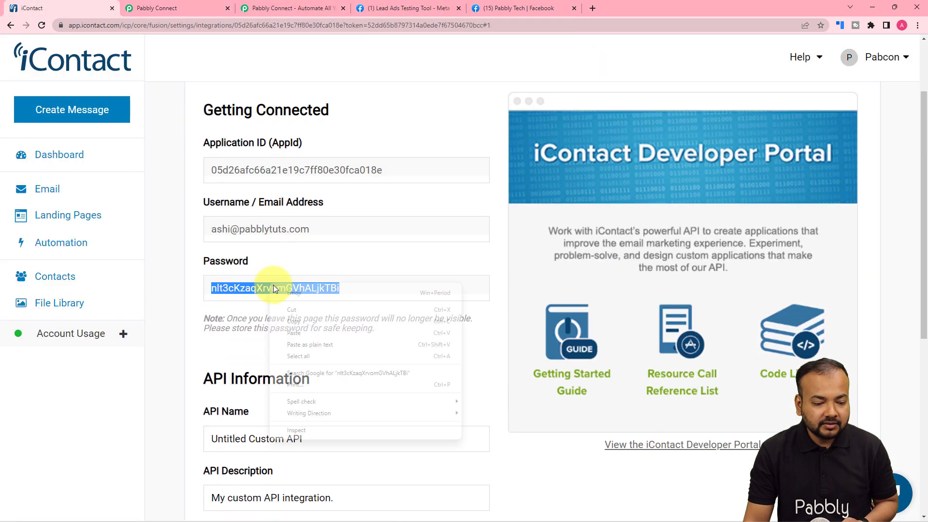
{"action": "left_click", "coordinate": [293, 320]}
{"action": "left_click", "coordinate": [166, 5]}
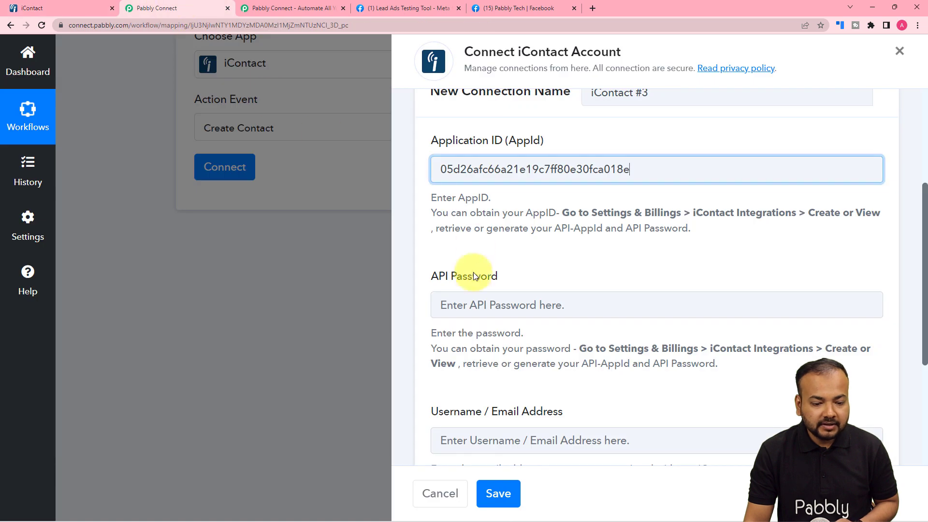
{"action": "right_click", "coordinate": [473, 304]}
{"action": "left_click", "coordinate": [494, 381]}
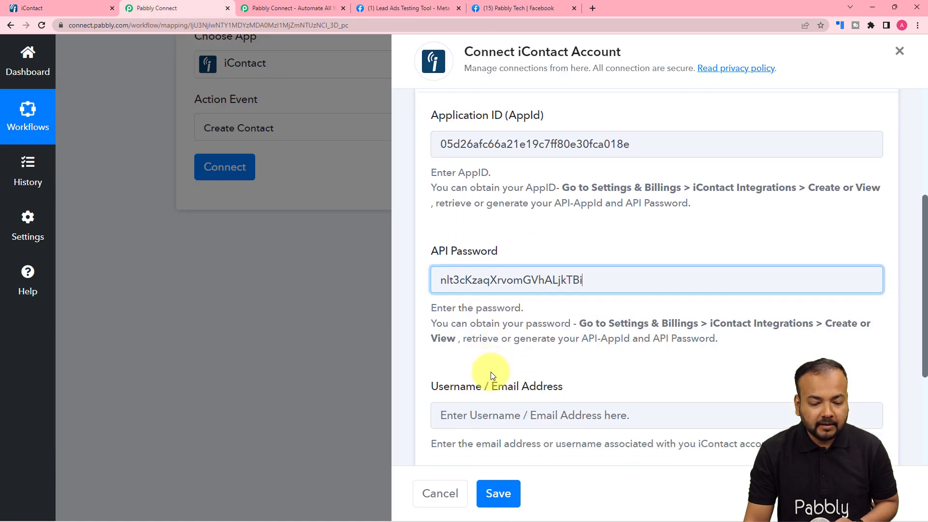
Copy the iContact account username into the Username field
{"action": "scroll", "coordinate": [492, 372], "scroll_direction": "down", "scroll_amount": 3}
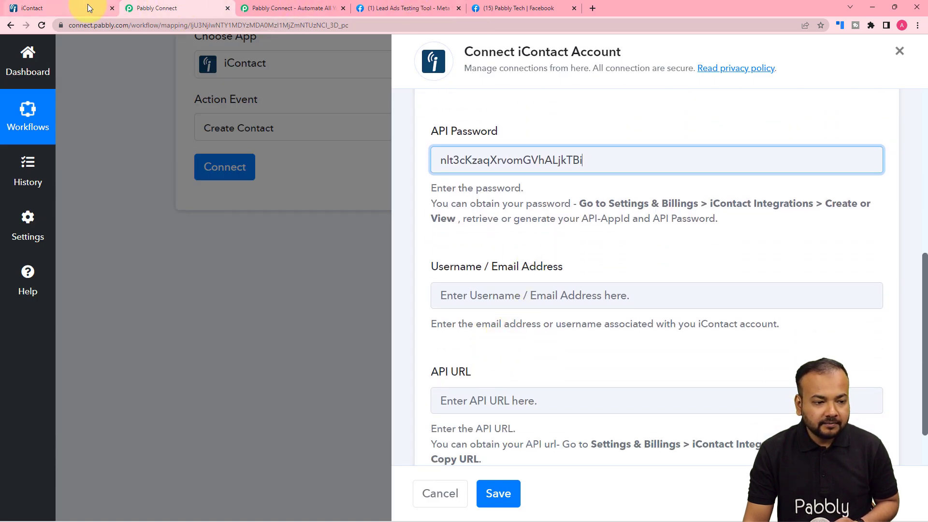
{"action": "left_click", "coordinate": [290, 8]}
{"action": "left_click", "coordinate": [100, 11]}
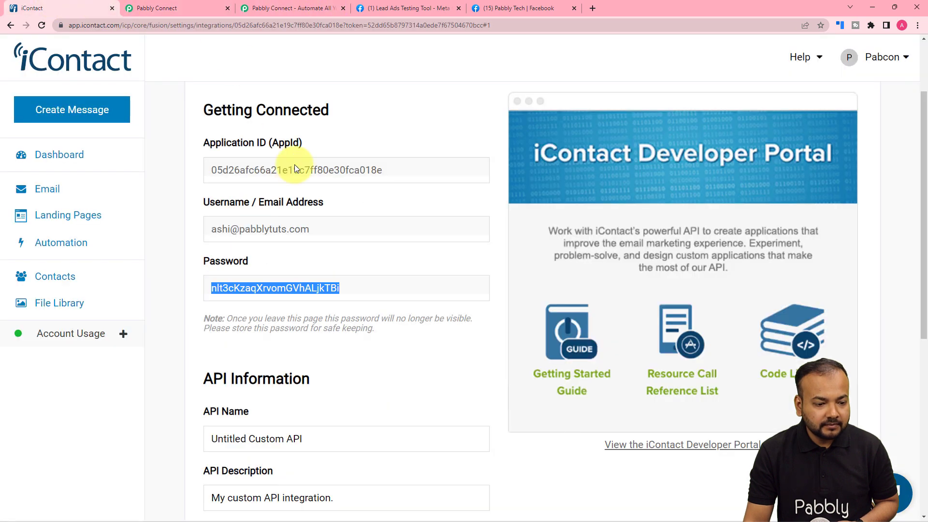
{"action": "triple_click", "coordinate": [249, 225]}
{"action": "right_click", "coordinate": [249, 225]}
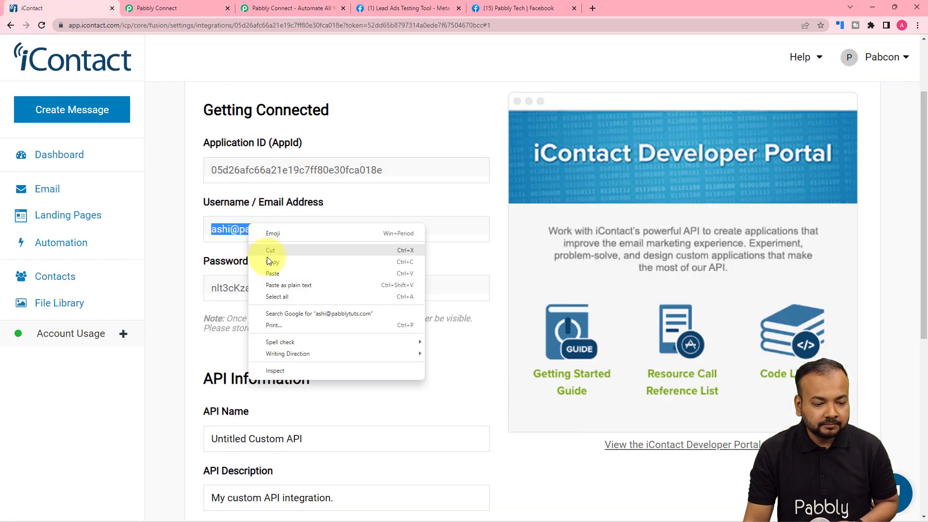
{"action": "left_click", "coordinate": [267, 256]}
{"action": "left_click", "coordinate": [195, 9]}
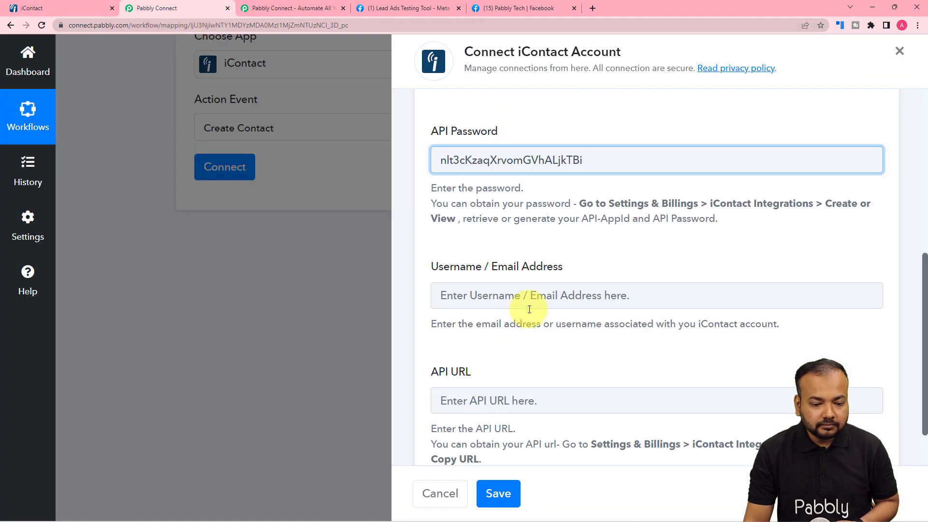
{"action": "right_click", "coordinate": [494, 299]}
{"action": "left_click", "coordinate": [513, 377]}
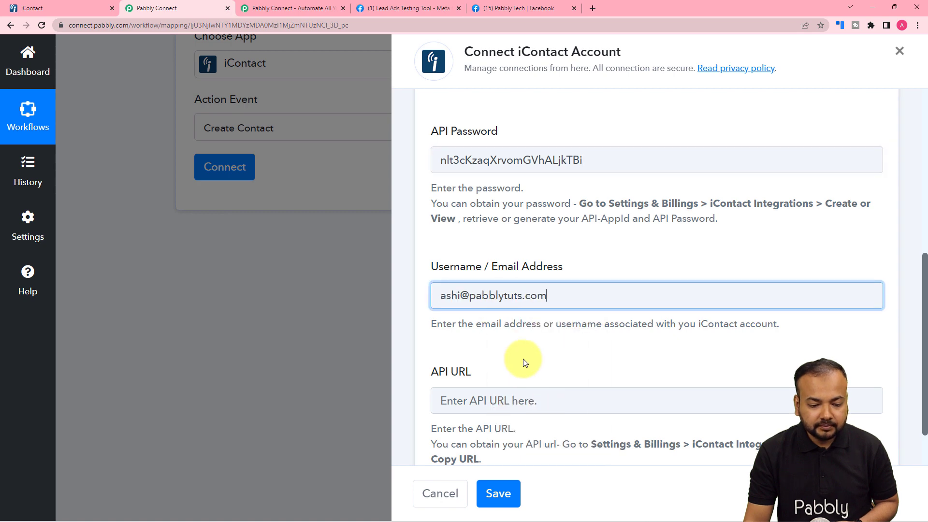
Copy the account's API URL from iContact's integration details
{"action": "scroll", "coordinate": [526, 338], "scroll_direction": "down", "scroll_amount": 1}
{"action": "left_click", "coordinate": [318, 6]}
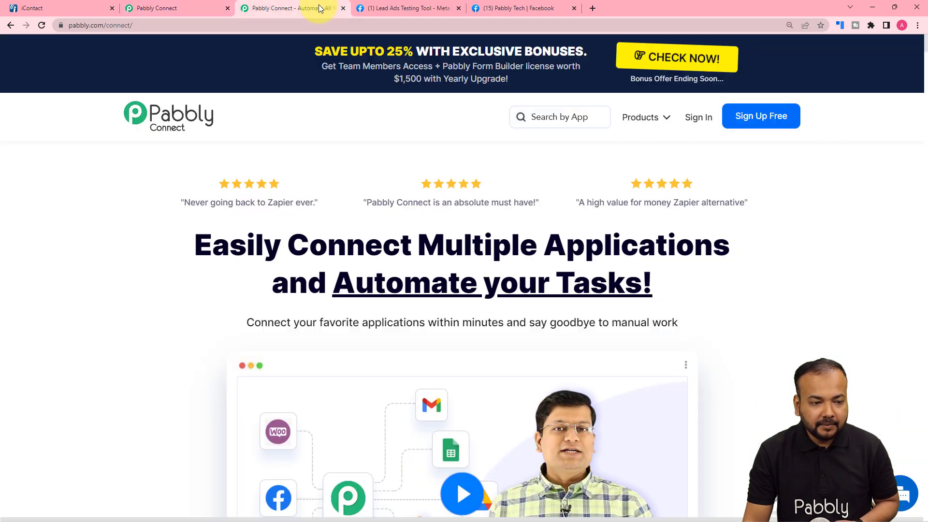
{"action": "left_click", "coordinate": [80, 6]}
{"action": "left_click", "coordinate": [160, 7]}
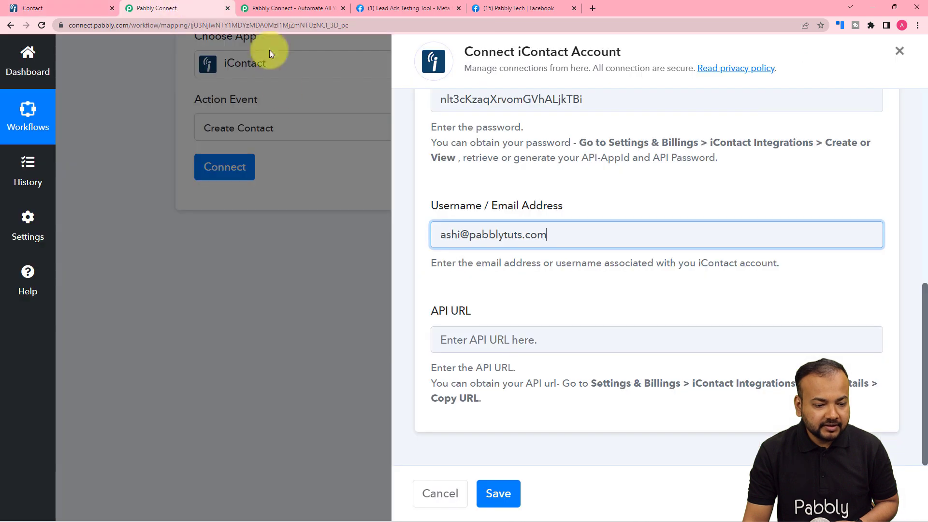
{"action": "left_click", "coordinate": [72, 7]}
{"action": "scroll", "coordinate": [421, 275], "scroll_direction": "down", "scroll_amount": 3}
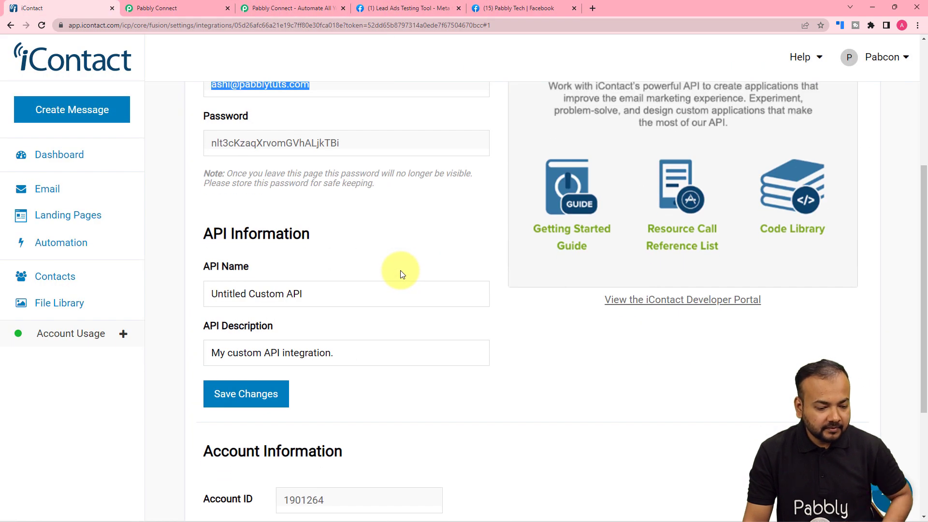
{"action": "scroll", "coordinate": [400, 273], "scroll_direction": "down", "scroll_amount": 4}
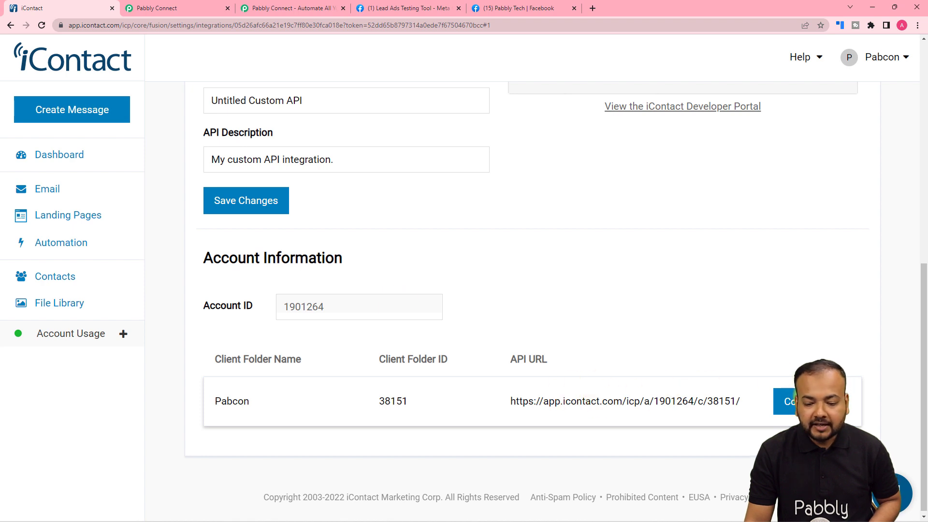
{"action": "left_click", "coordinate": [786, 401]}
{"action": "left_click", "coordinate": [169, 8]}
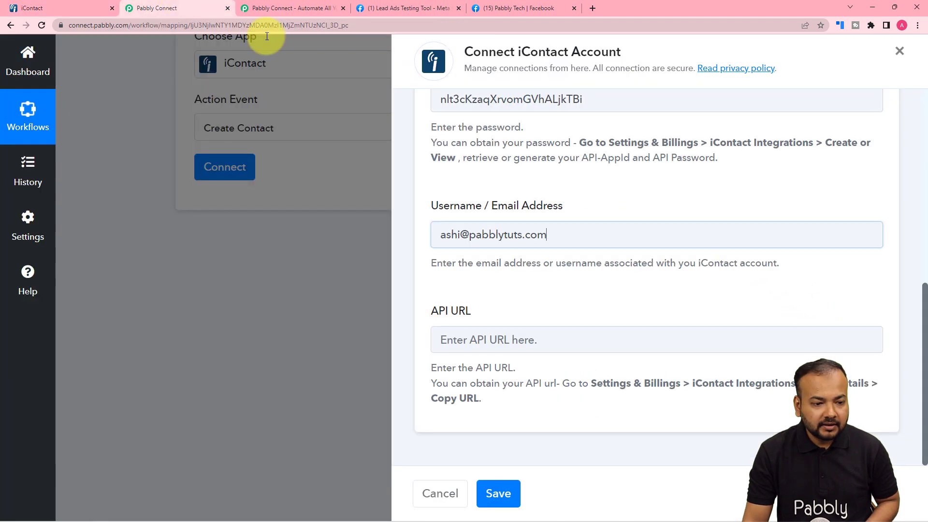
Paste the API URL into the connection form and save the iContact account
{"action": "left_click", "coordinate": [542, 245]}
{"action": "left_click", "coordinate": [509, 340]}
{"action": "right_click", "coordinate": [510, 340]}
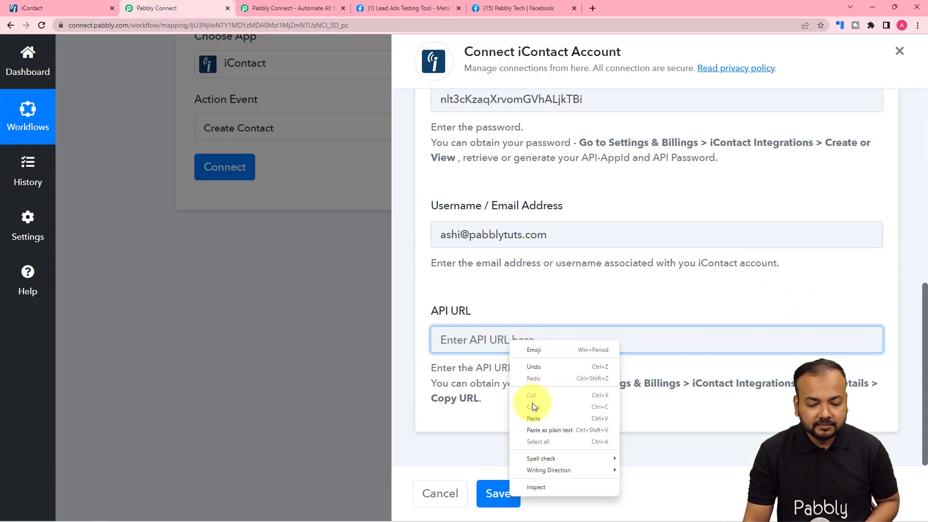
{"action": "left_click", "coordinate": [532, 418]}
{"action": "left_click", "coordinate": [498, 493]}
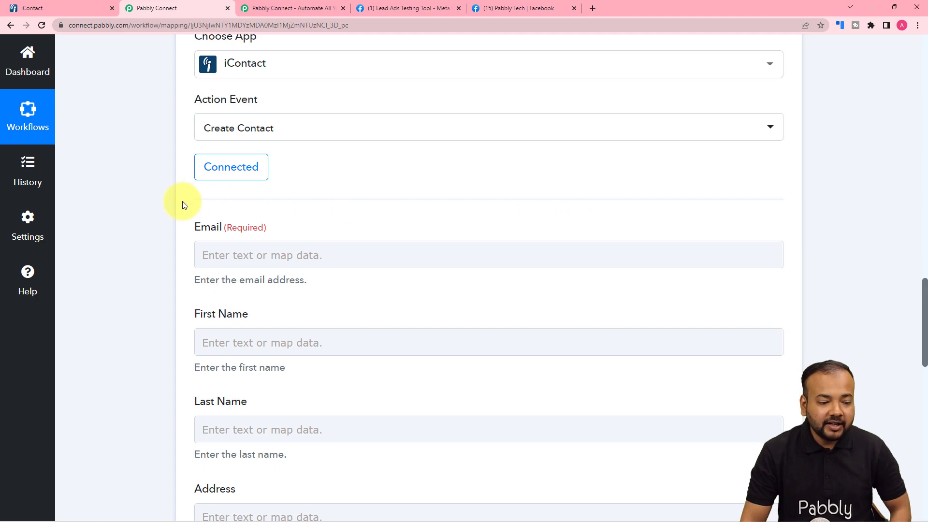
Save the iContact API integration settings
{"action": "left_click", "coordinate": [264, 7]}
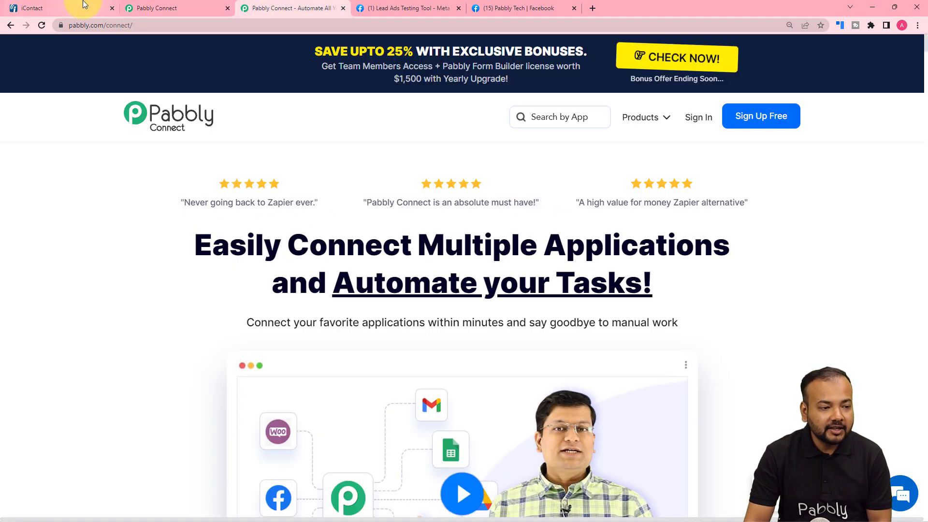
{"action": "left_click", "coordinate": [82, 8]}
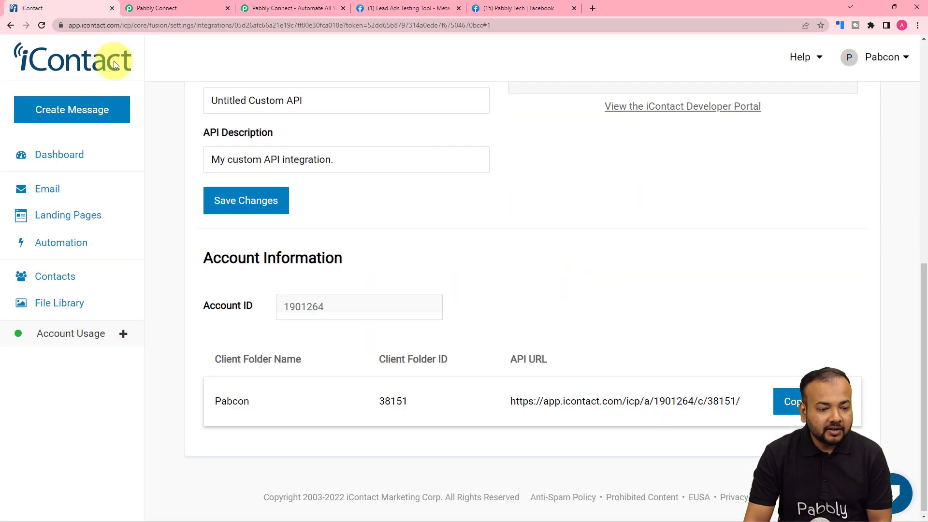
{"action": "left_click", "coordinate": [242, 201]}
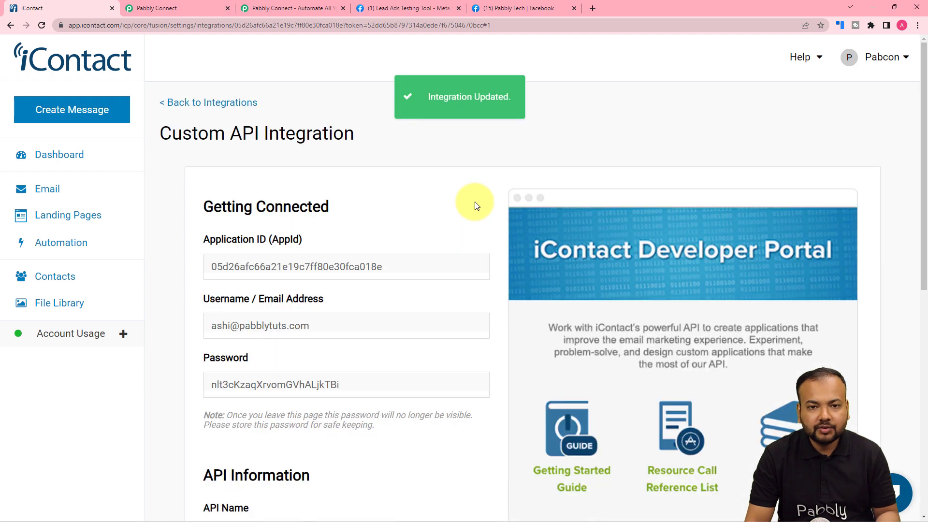
{"action": "left_click", "coordinate": [147, 6]}
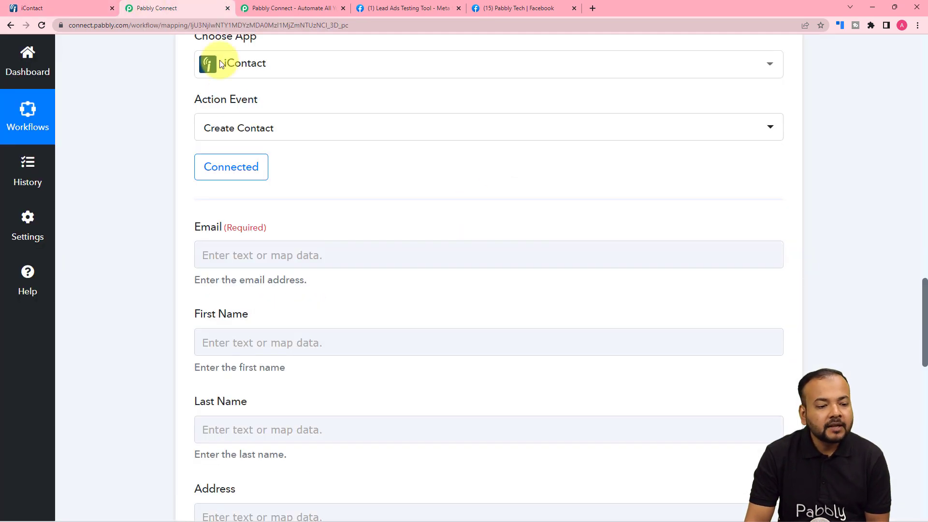
Review the Email, First Name and Last Name fields, then add a step above the iContact action
{"action": "scroll", "coordinate": [114, 232], "scroll_direction": "down", "scroll_amount": 2}
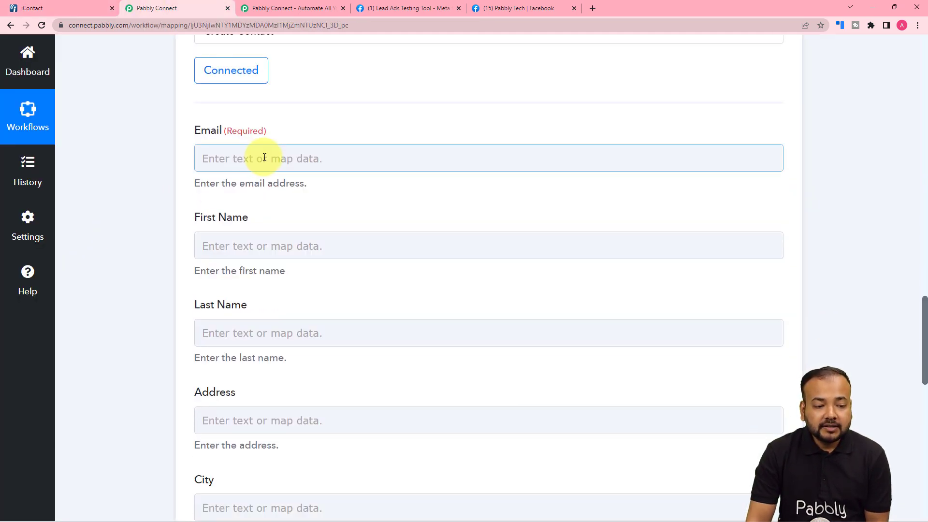
{"action": "left_click", "coordinate": [212, 157]}
{"action": "left_click", "coordinate": [255, 249]}
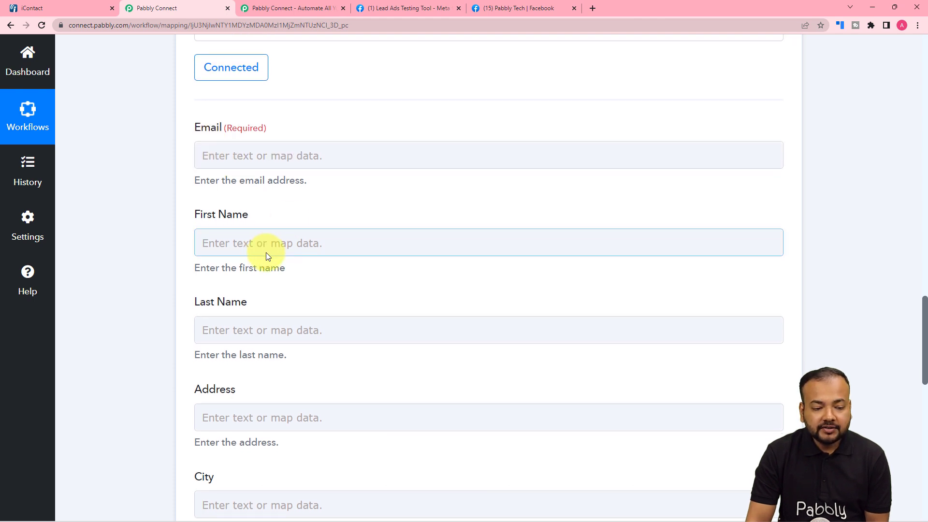
{"action": "scroll", "coordinate": [267, 255], "scroll_direction": "down", "scroll_amount": 5}
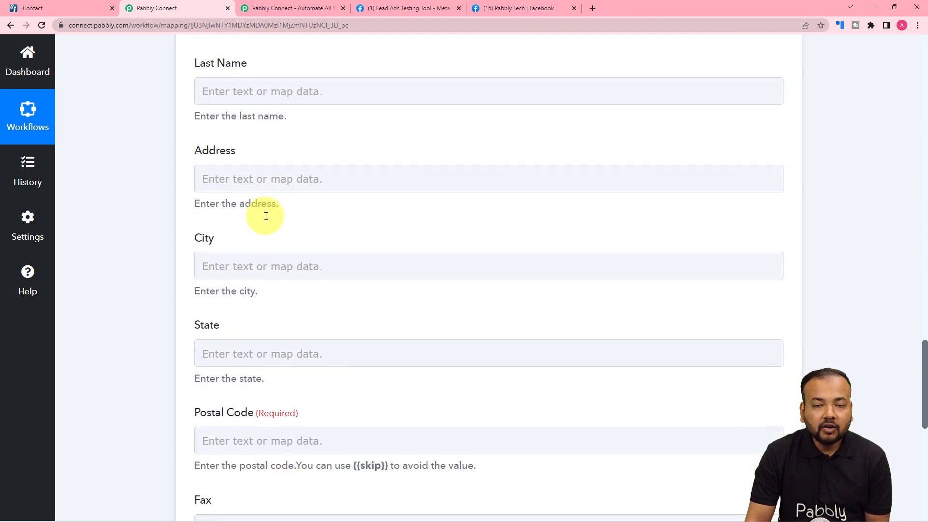
{"action": "scroll", "coordinate": [266, 216], "scroll_direction": "up", "scroll_amount": 15}
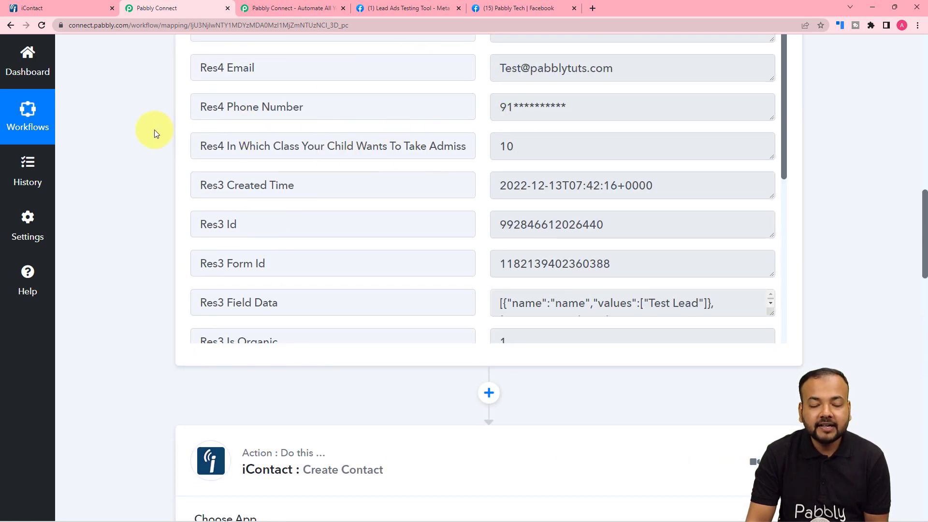
{"action": "scroll", "coordinate": [155, 130], "scroll_direction": "down", "scroll_amount": 13}
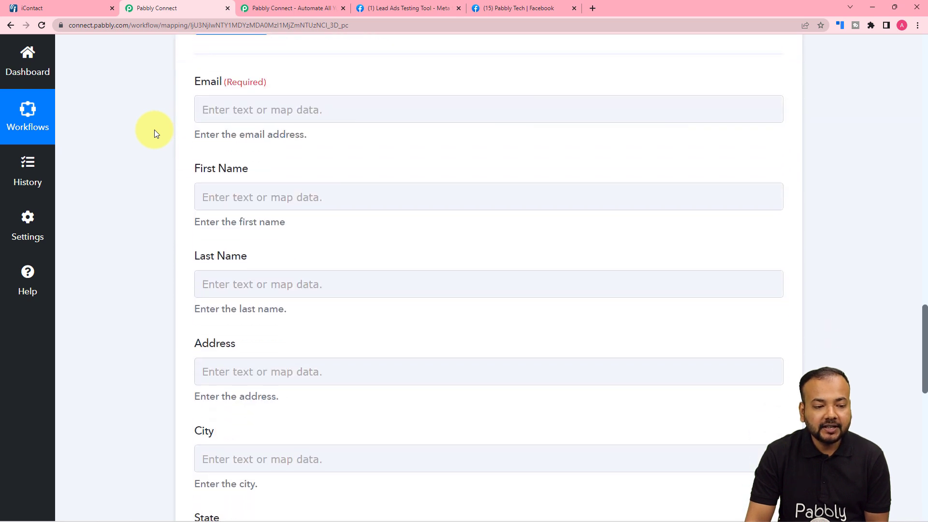
{"action": "scroll", "coordinate": [155, 129], "scroll_direction": "down", "scroll_amount": 1}
{"action": "left_click", "coordinate": [200, 142]}
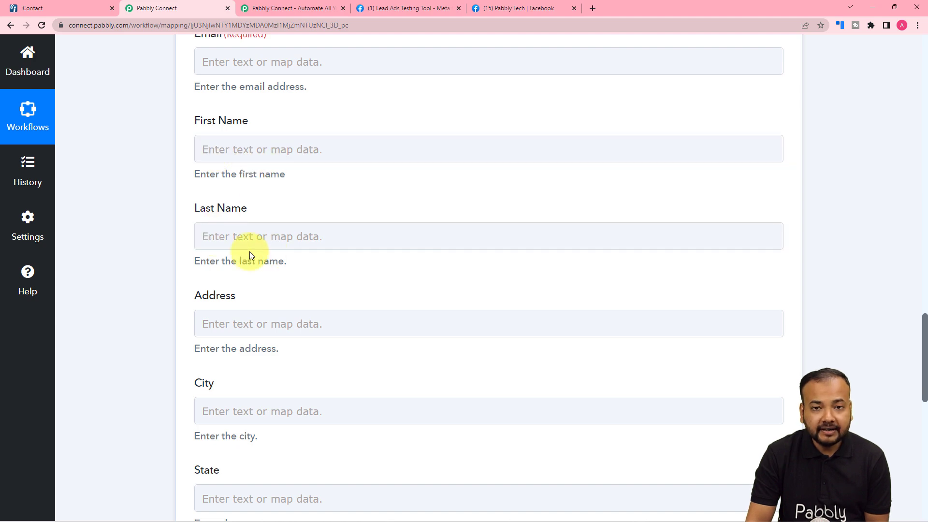
{"action": "left_click", "coordinate": [262, 235]}
{"action": "scroll", "coordinate": [135, 185], "scroll_direction": "up", "scroll_amount": 15}
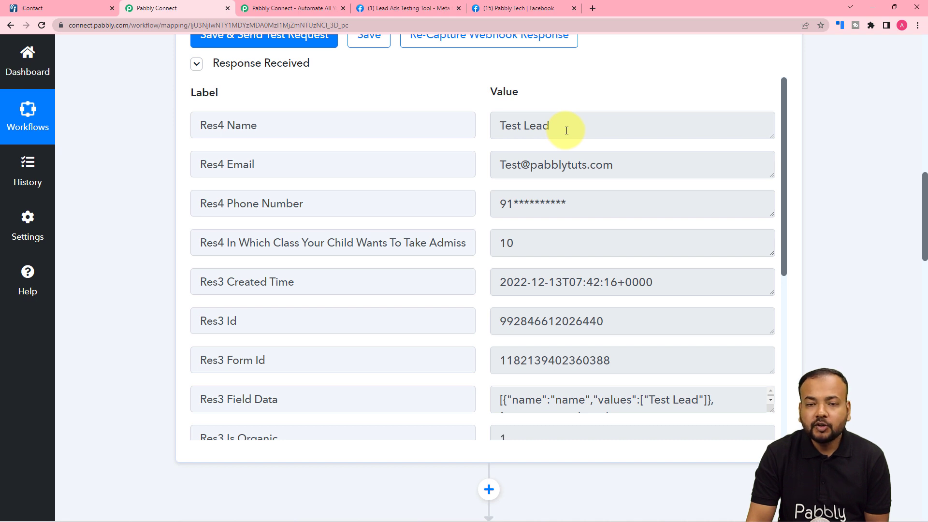
{"action": "scroll", "coordinate": [570, 137], "scroll_direction": "down", "scroll_amount": 2}
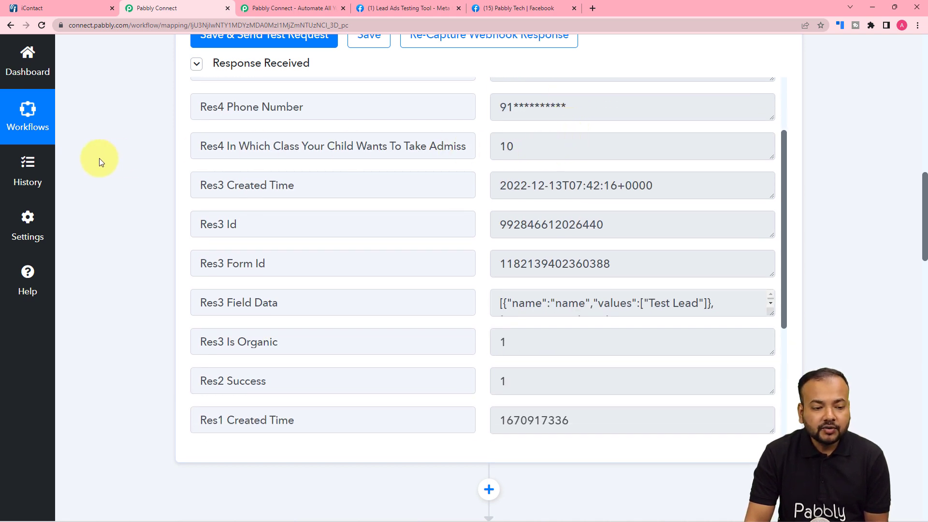
{"action": "scroll", "coordinate": [140, 158], "scroll_direction": "down", "scroll_amount": 7}
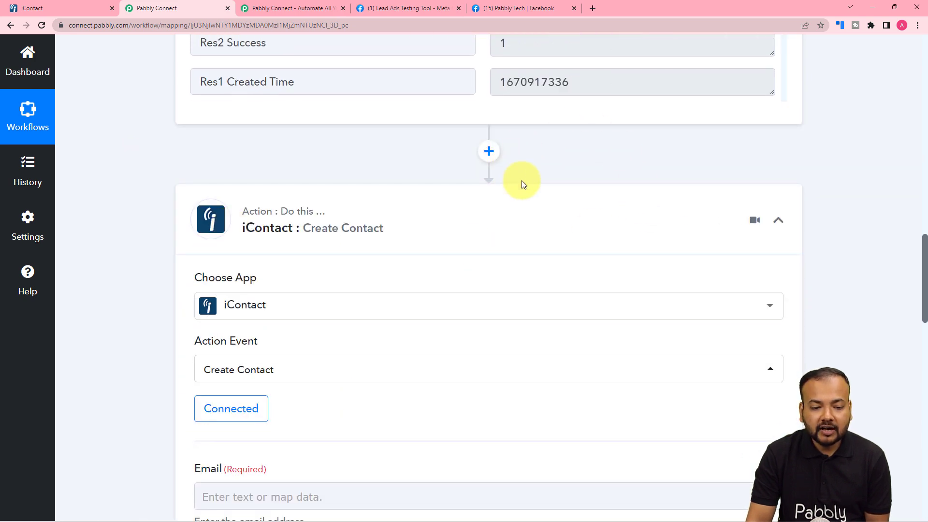
{"action": "left_click", "coordinate": [488, 151]}
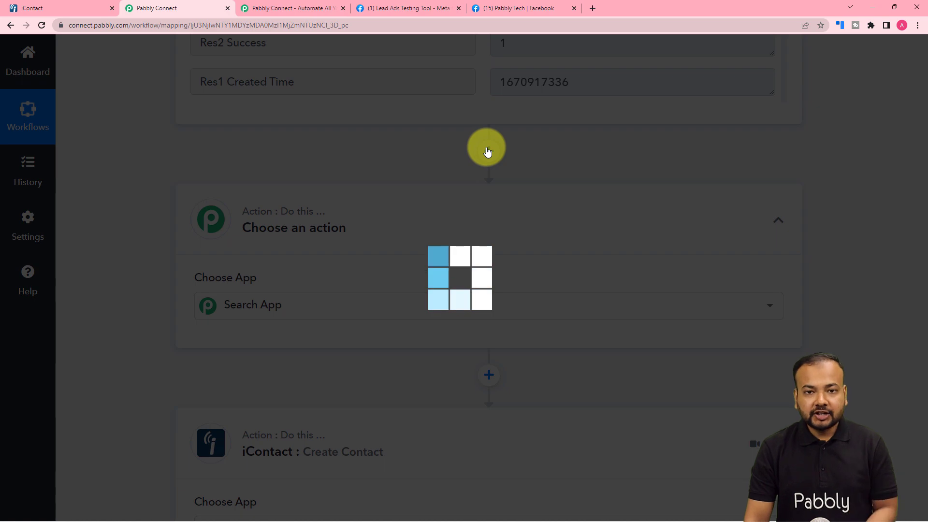
Set the new step to Text Formatter by Pabbly's Split Text action and connect it
{"action": "scroll", "coordinate": [488, 149], "scroll_direction": "down", "scroll_amount": 4}
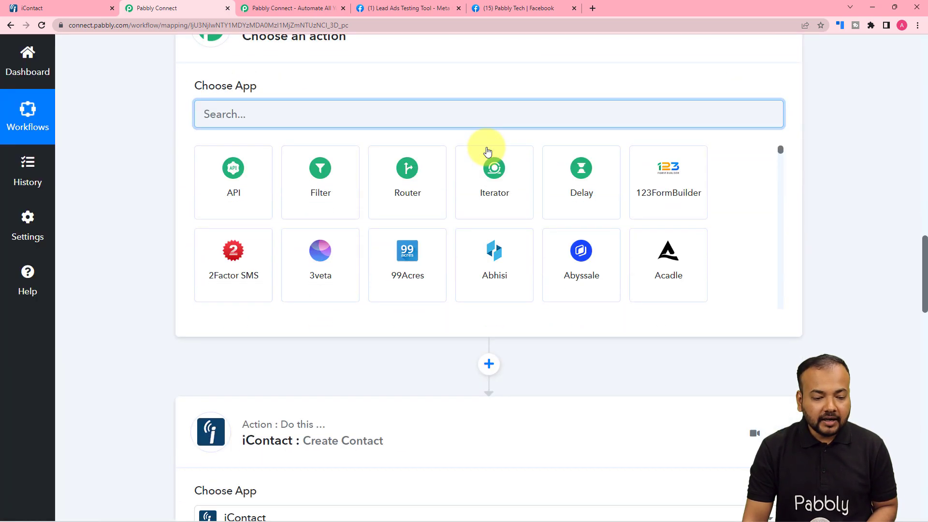
{"action": "type", "text": "te"}
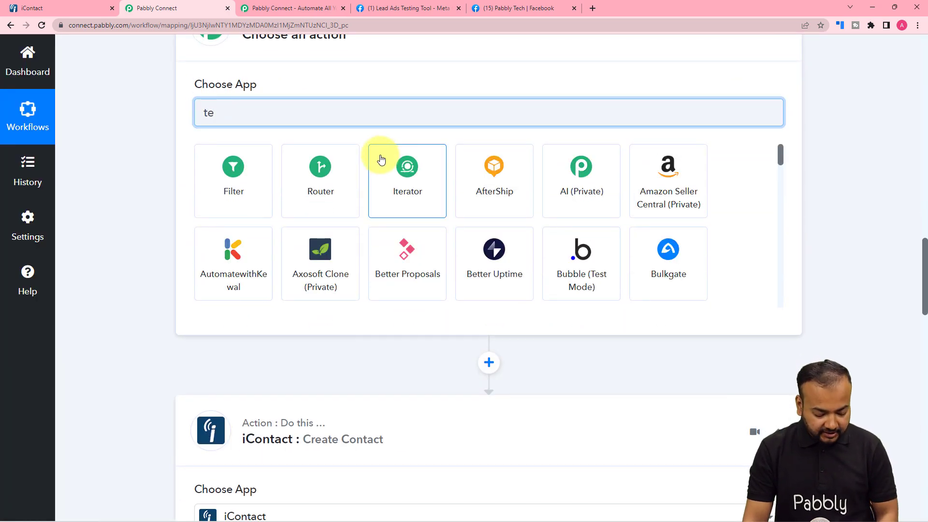
{"action": "type", "text": "xt"}
{"action": "left_click", "coordinate": [315, 192]}
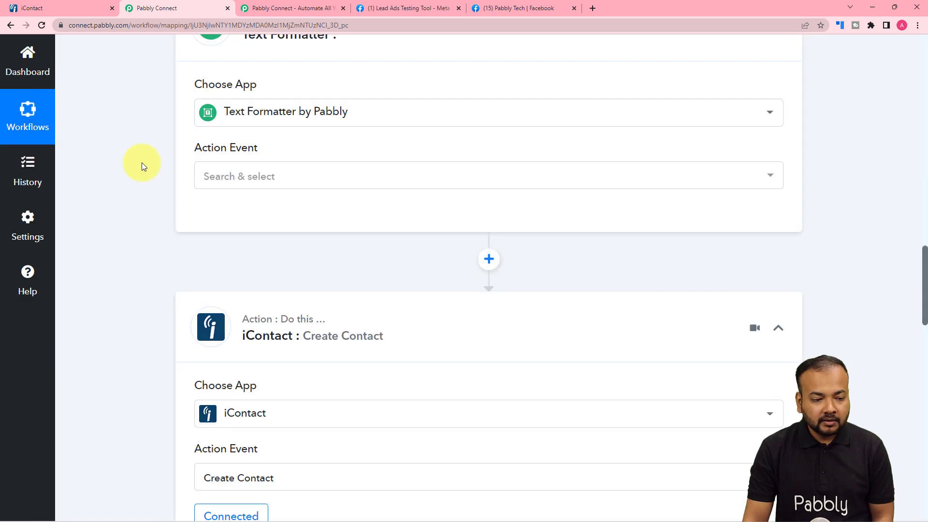
{"action": "left_click", "coordinate": [213, 178]}
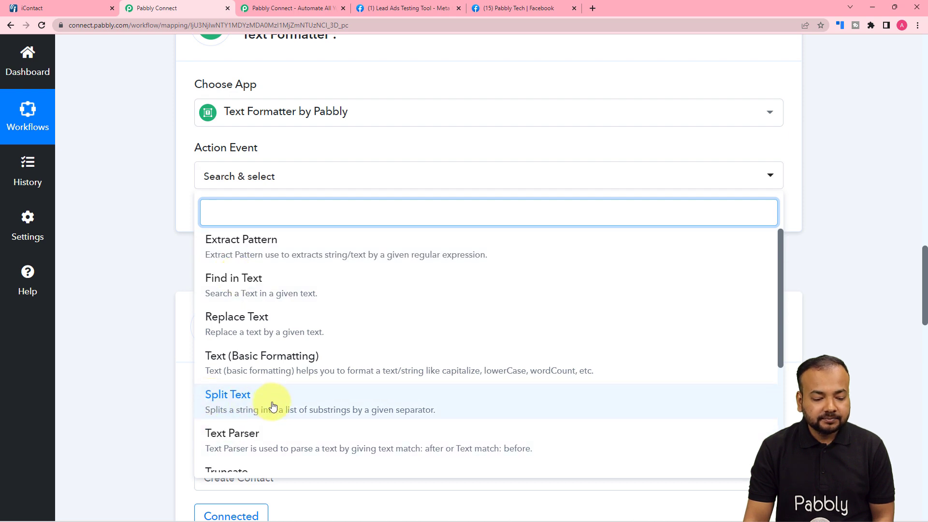
{"action": "key", "text": "Return"}
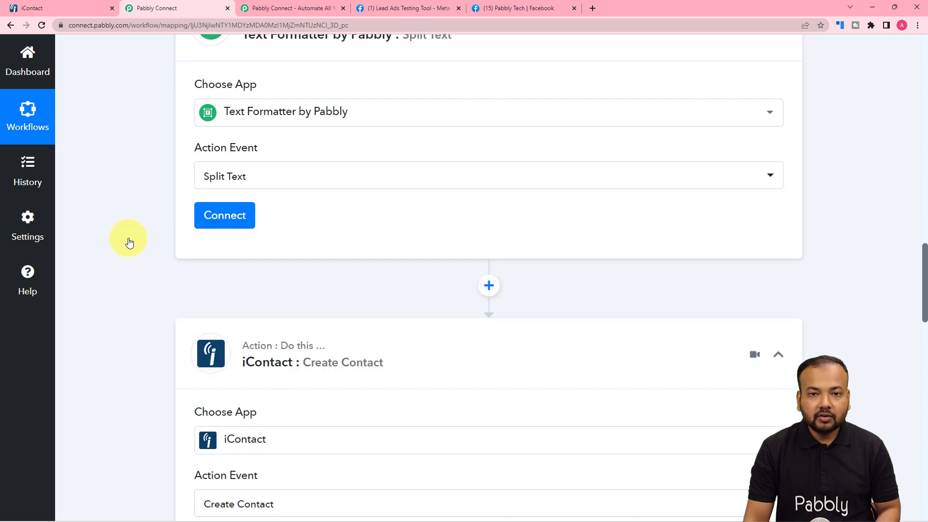
{"action": "left_click", "coordinate": [217, 227]}
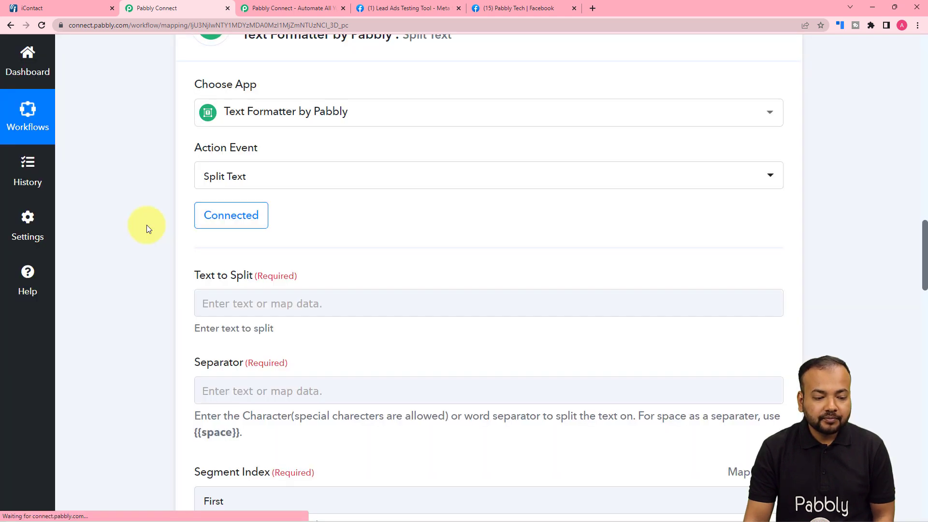
Map the Facebook lead's Name response (Test Lead) into Text to Split
{"action": "scroll", "coordinate": [147, 224], "scroll_direction": "down", "scroll_amount": 2}
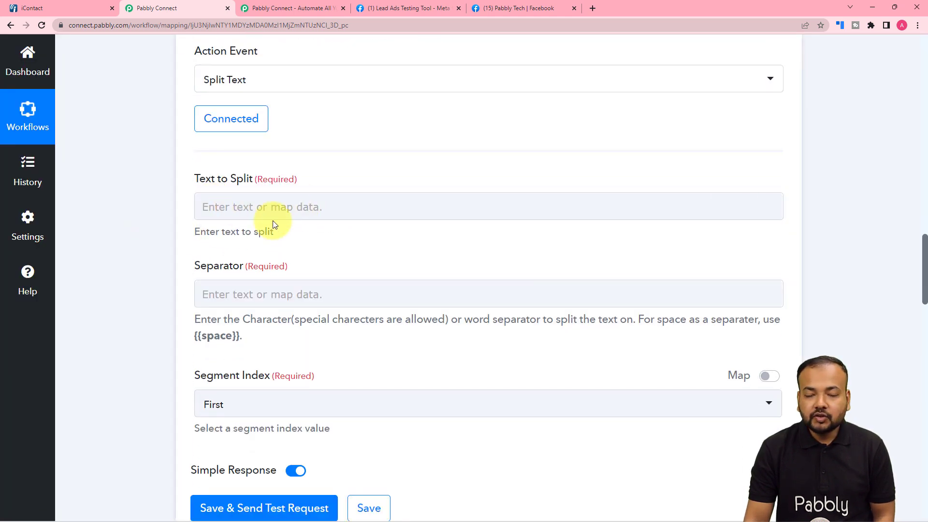
{"action": "scroll", "coordinate": [272, 223], "scroll_direction": "up", "scroll_amount": 10}
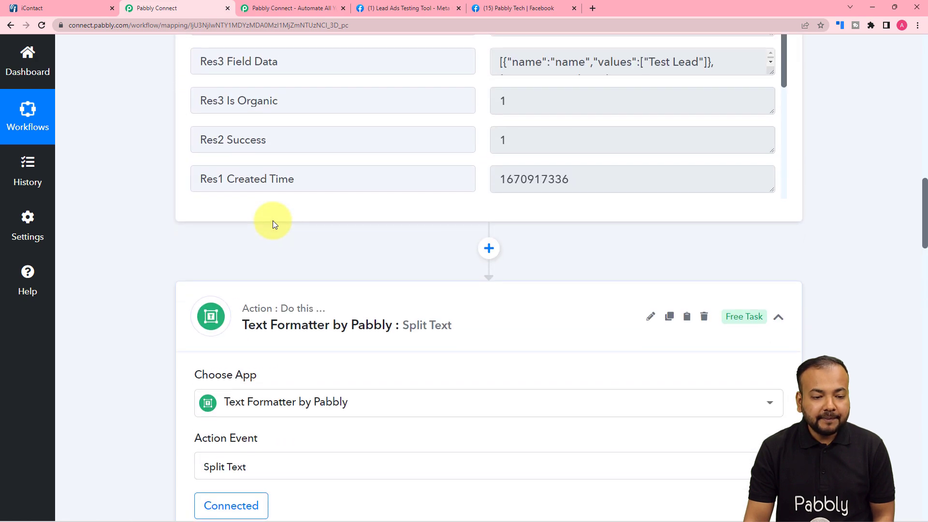
{"action": "scroll", "coordinate": [272, 221], "scroll_direction": "up", "scroll_amount": 5}
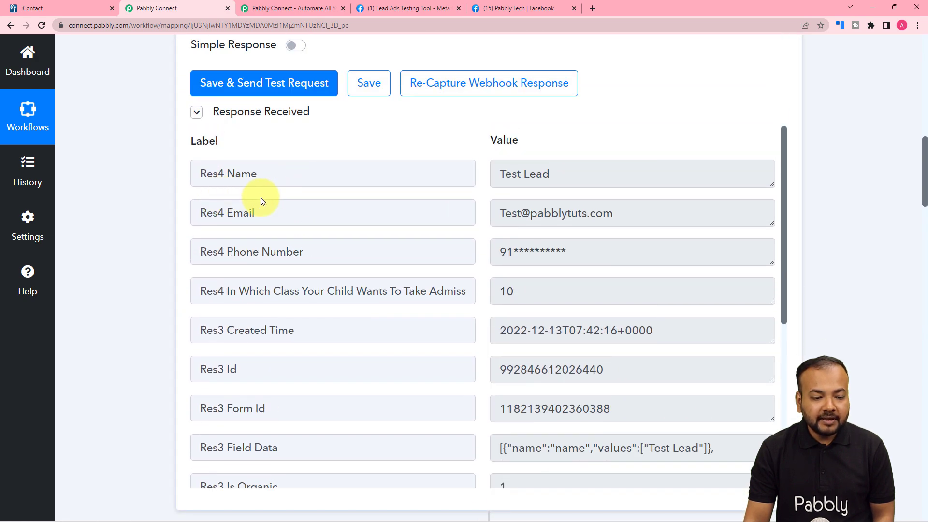
{"action": "scroll", "coordinate": [132, 206], "scroll_direction": "down", "scroll_amount": 10}
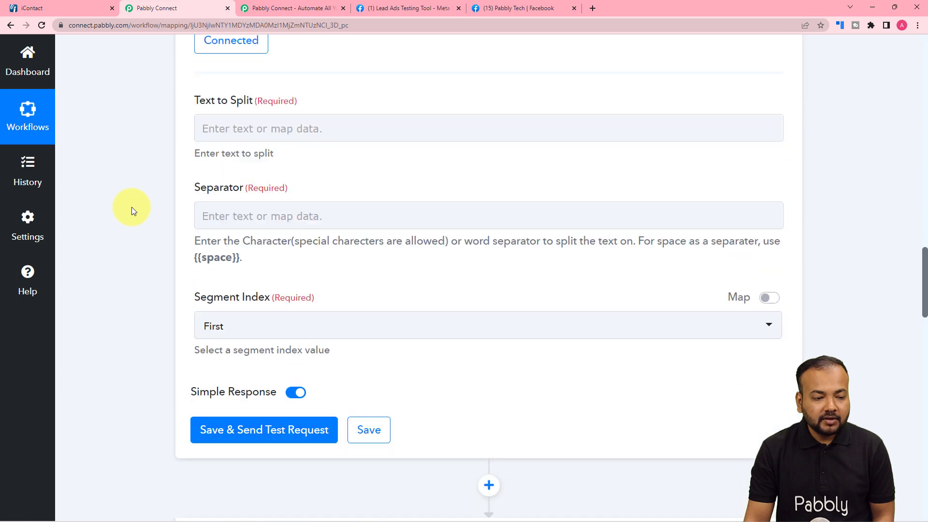
{"action": "scroll", "coordinate": [132, 207], "scroll_direction": "up", "scroll_amount": 1}
{"action": "left_click", "coordinate": [237, 158]}
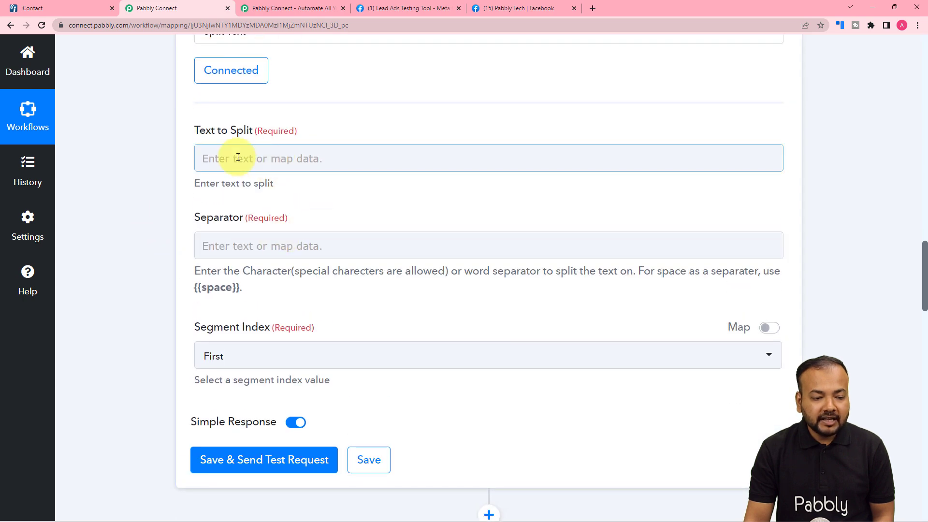
{"action": "left_click", "coordinate": [239, 156]}
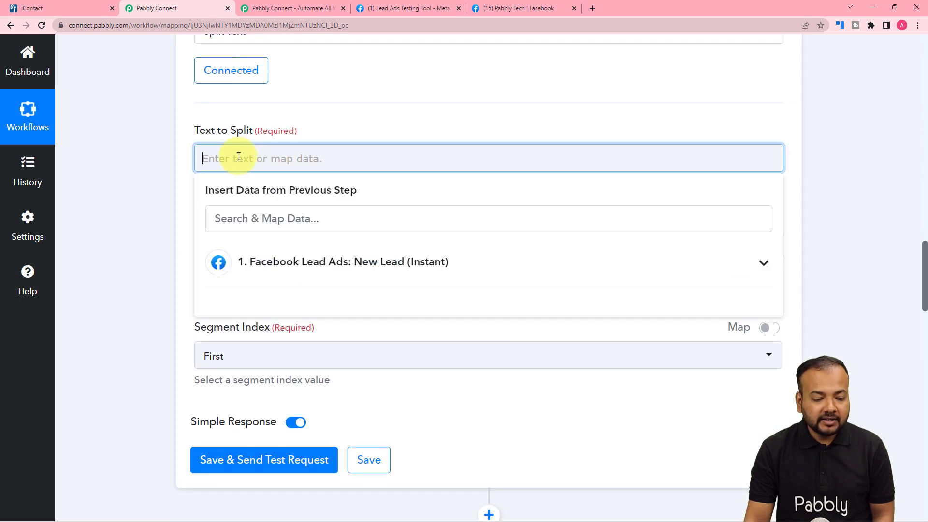
{"action": "left_click", "coordinate": [264, 268]}
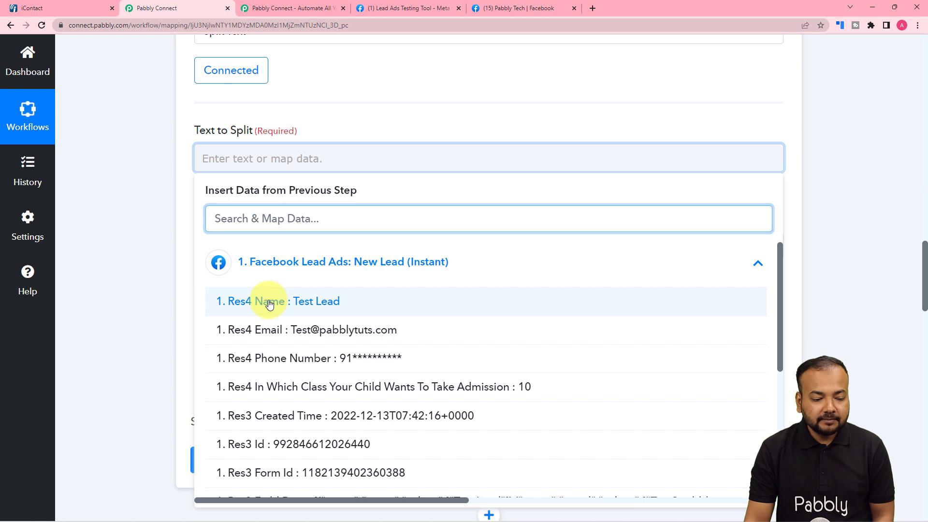
{"action": "left_click", "coordinate": [270, 303]}
{"action": "left_click", "coordinate": [139, 214]}
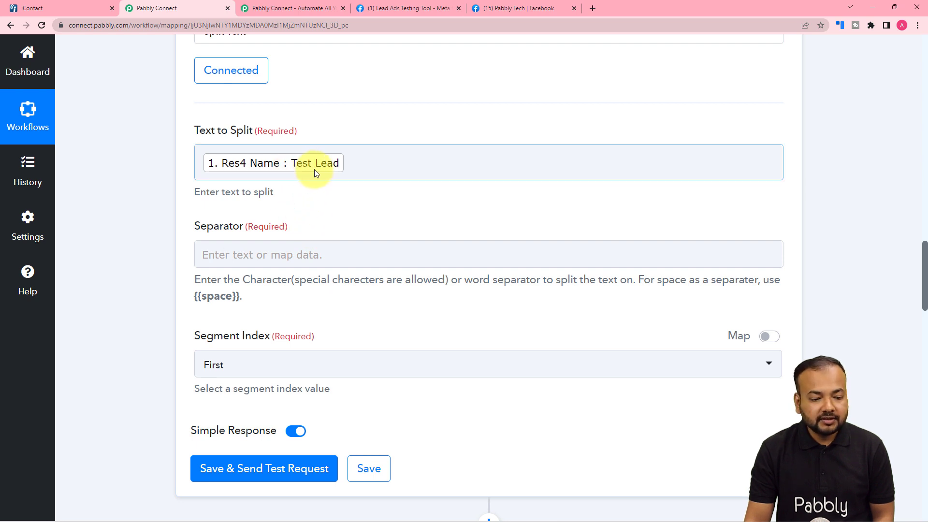
{"action": "scroll", "coordinate": [230, 294], "scroll_direction": "down", "scroll_amount": 1}
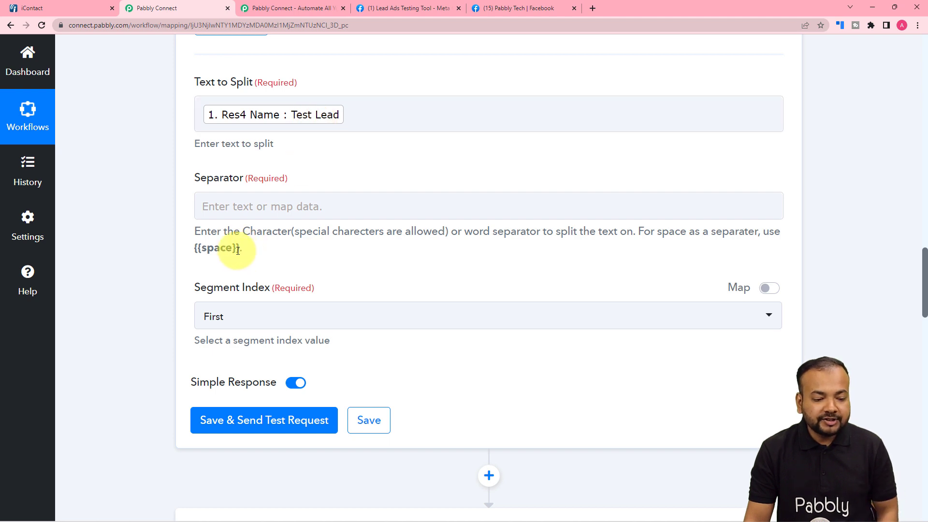
Set the Separator to the {{space}} placeholder copied from the field hint
{"action": "left_click_drag", "start_coordinate": [236, 250], "coordinate": [214, 249]}
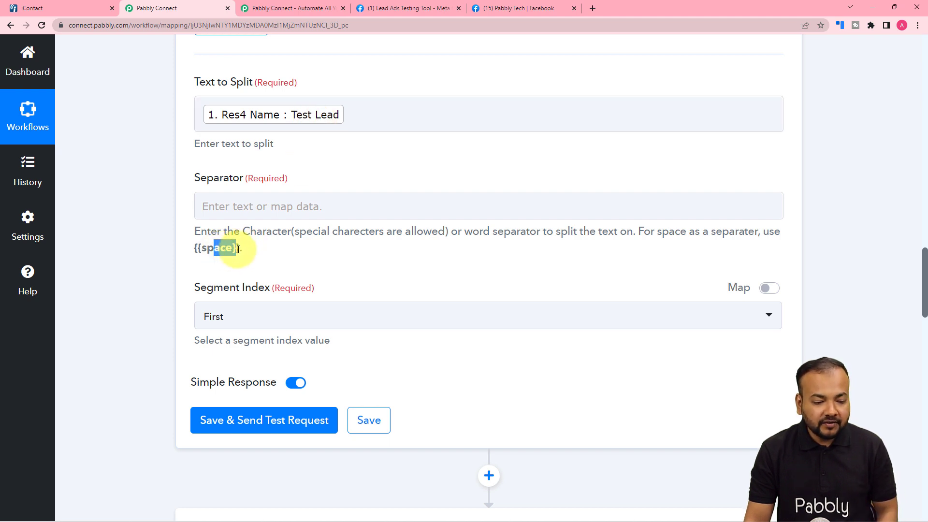
{"action": "left_click_drag", "start_coordinate": [240, 250], "coordinate": [195, 251]}
{"action": "right_click", "coordinate": [202, 252]}
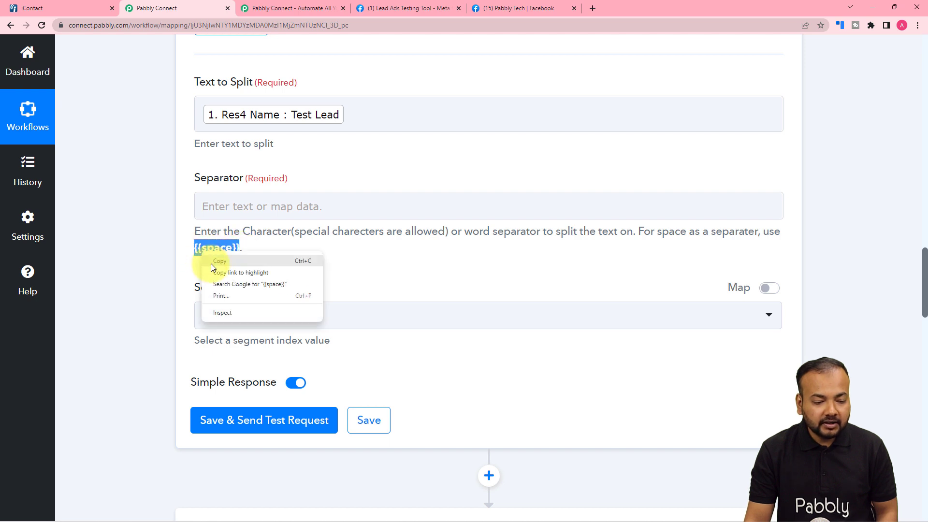
{"action": "left_click", "coordinate": [210, 262]}
{"action": "left_click", "coordinate": [208, 208]}
{"action": "right_click", "coordinate": [212, 209]}
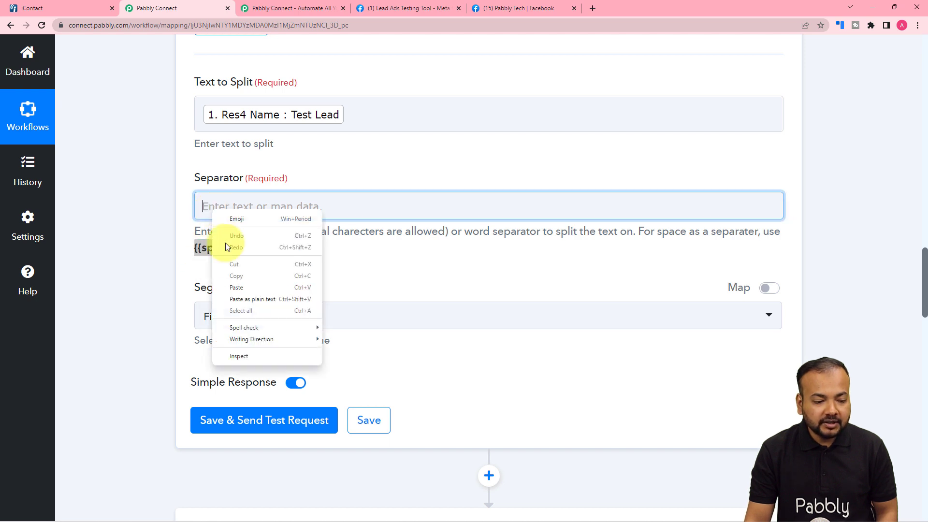
{"action": "left_click", "coordinate": [232, 288]}
Set Segment Index to All, then save and test, returning 'Test' and 'Lead'
{"action": "scroll", "coordinate": [275, 259], "scroll_direction": "down", "scroll_amount": 2}
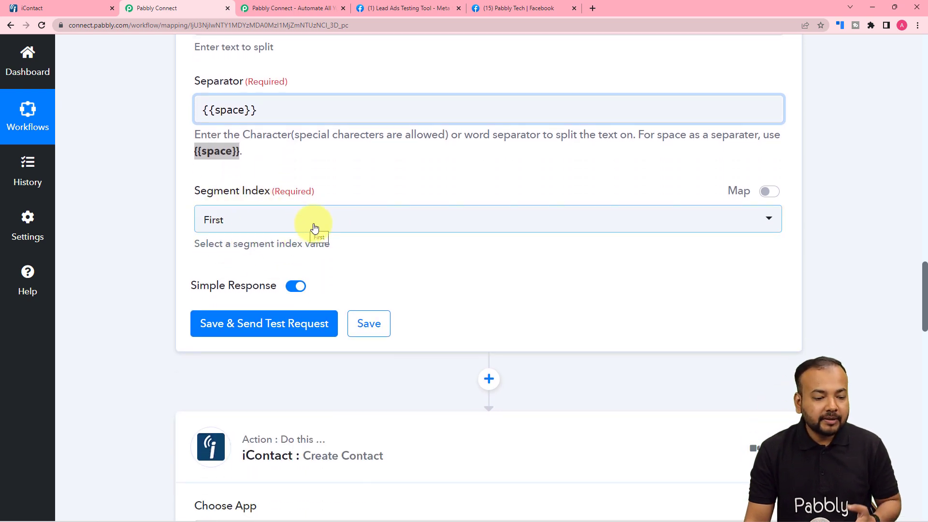
{"action": "scroll", "coordinate": [314, 227], "scroll_direction": "up", "scroll_amount": 3}
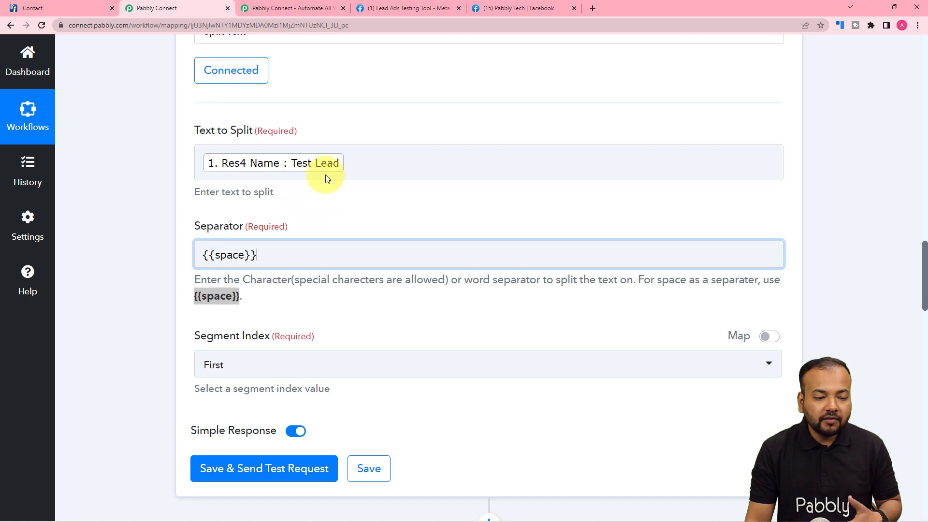
{"action": "scroll", "coordinate": [276, 209], "scroll_direction": "down", "scroll_amount": 4}
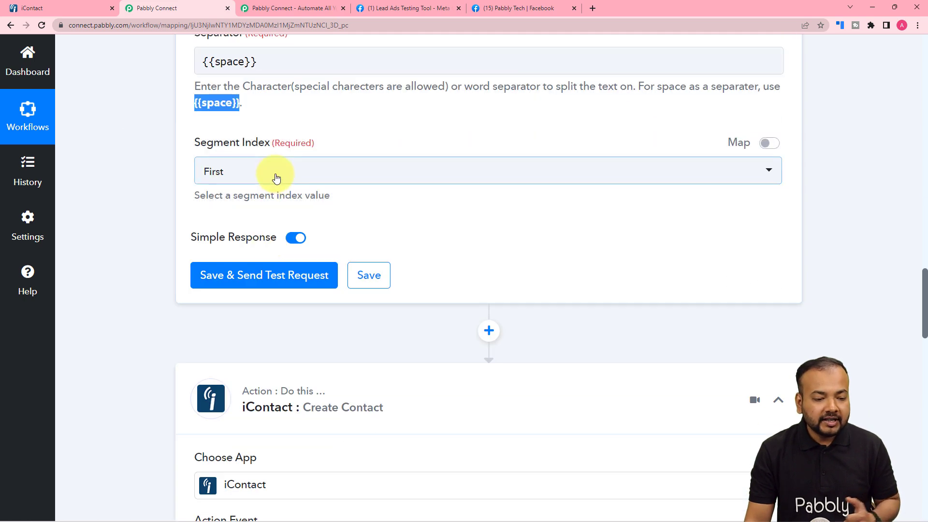
{"action": "left_click", "coordinate": [276, 177]}
{"action": "left_click", "coordinate": [234, 336]}
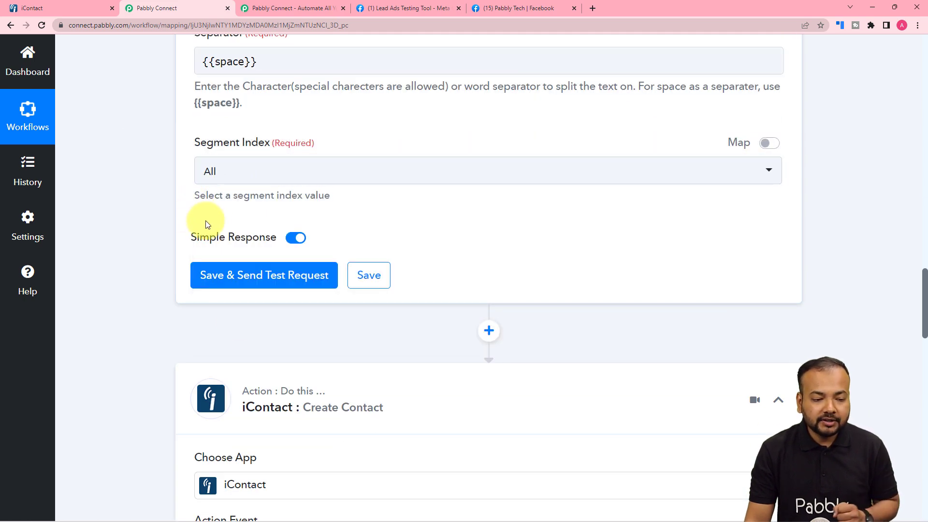
{"action": "left_click", "coordinate": [203, 268]}
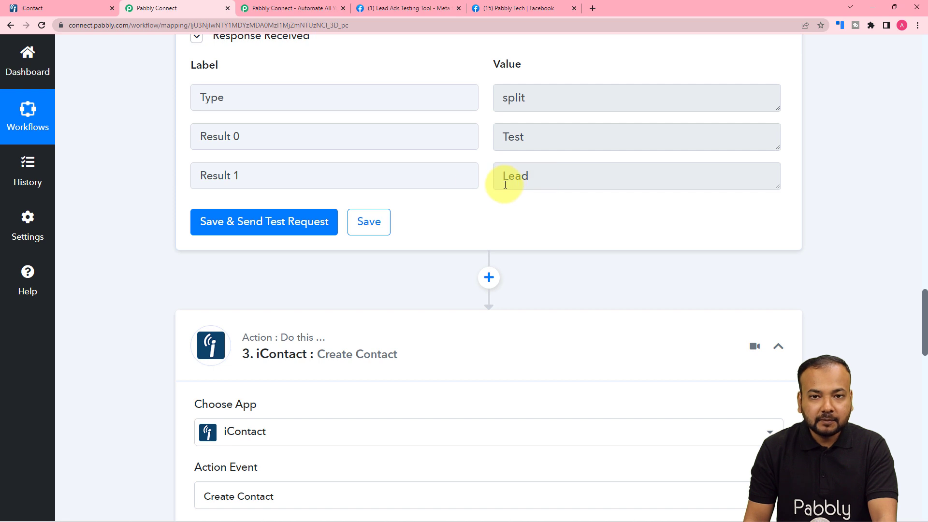
{"action": "scroll", "coordinate": [505, 186], "scroll_direction": "down", "scroll_amount": 8}
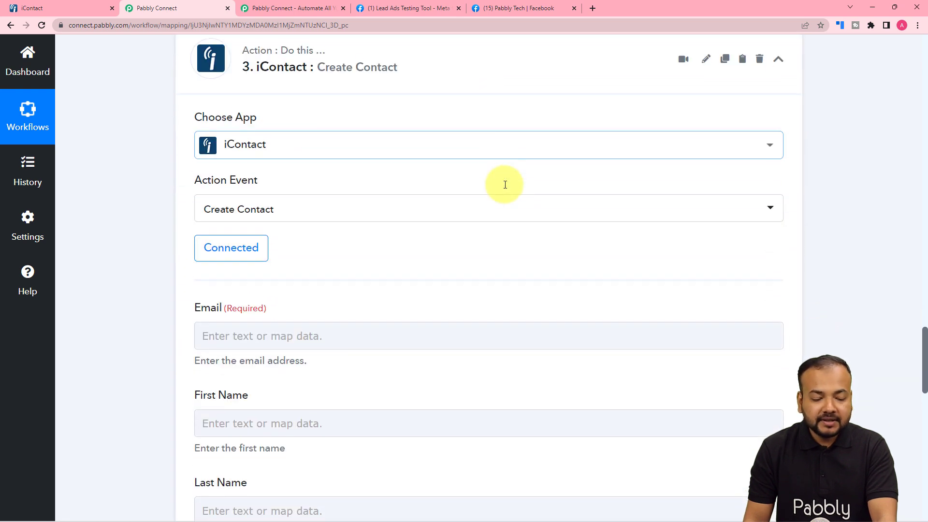
Re-save the Create Contact step with the existing iContact #3 connection
{"action": "scroll", "coordinate": [505, 188], "scroll_direction": "down", "scroll_amount": 2}
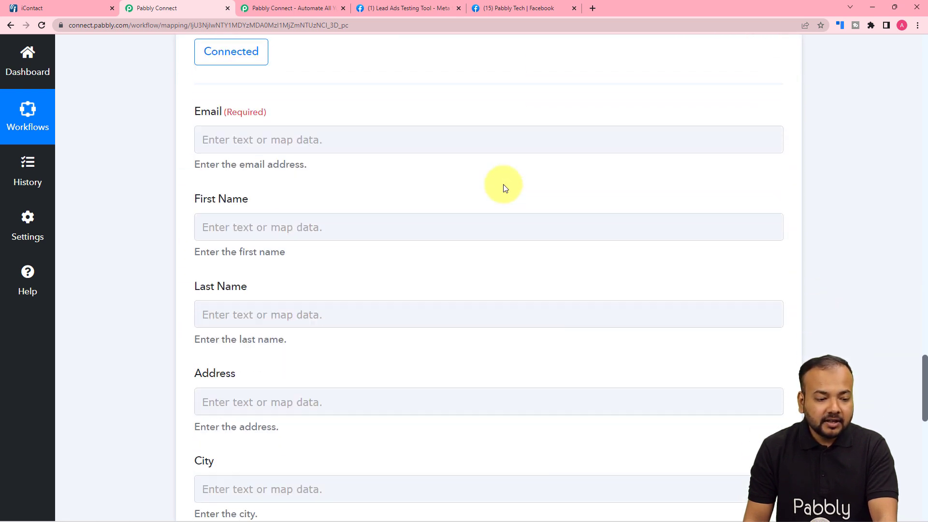
{"action": "left_click", "coordinate": [262, 141]}
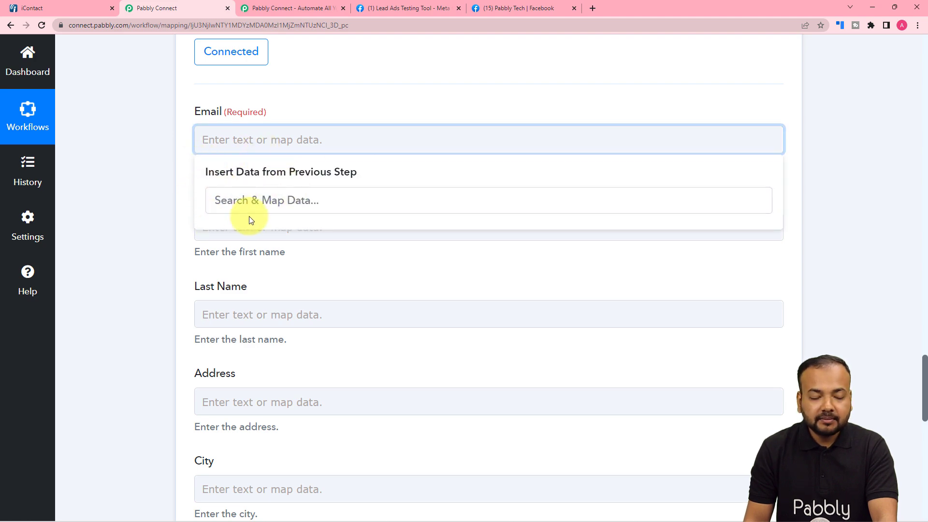
{"action": "scroll", "coordinate": [251, 219], "scroll_direction": "up", "scroll_amount": 12}
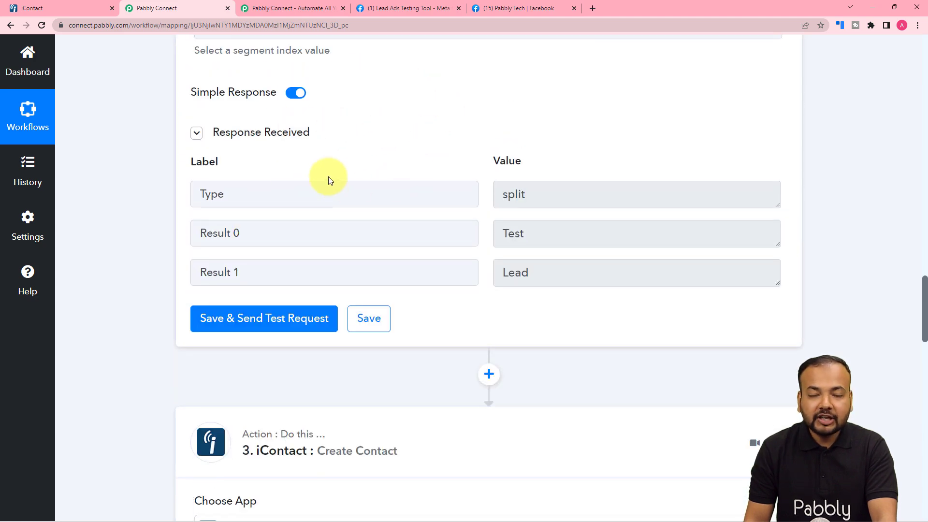
{"action": "scroll", "coordinate": [137, 222], "scroll_direction": "down", "scroll_amount": 9}
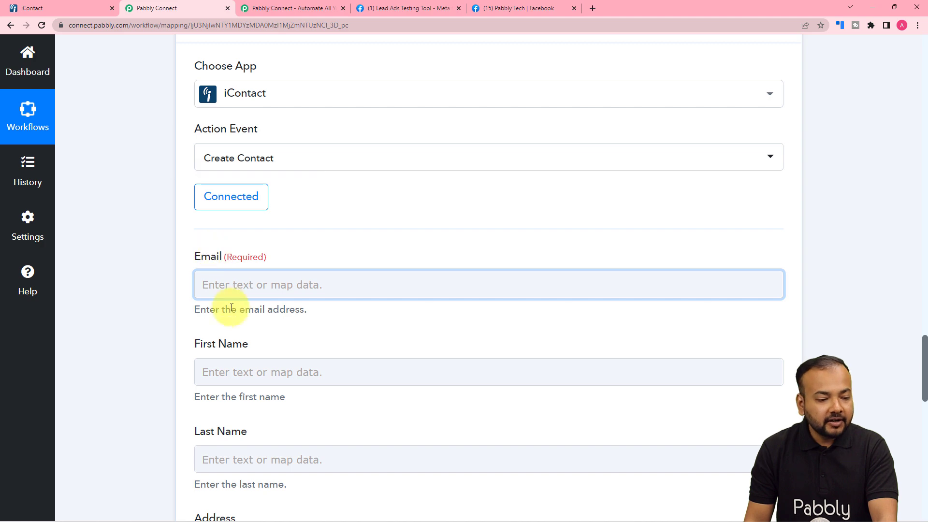
{"action": "left_click", "coordinate": [232, 207]}
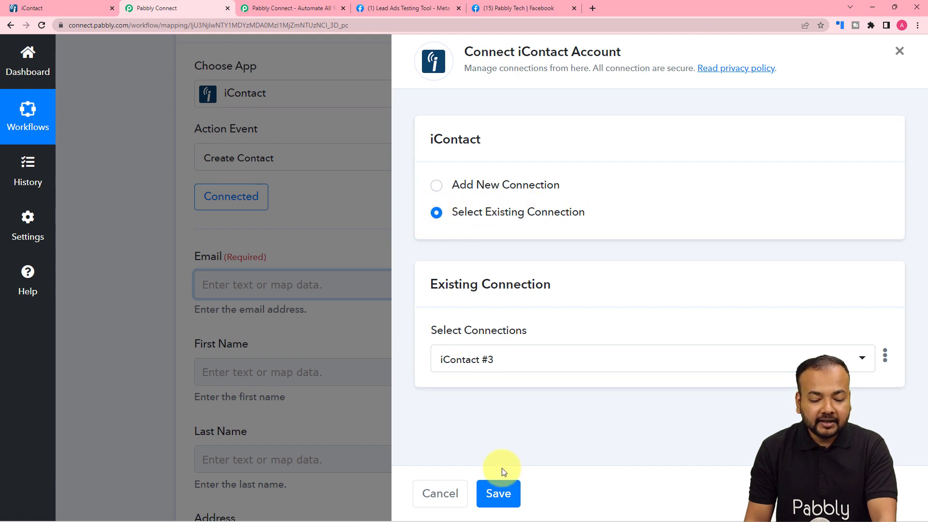
{"action": "left_click", "coordinate": [496, 486]}
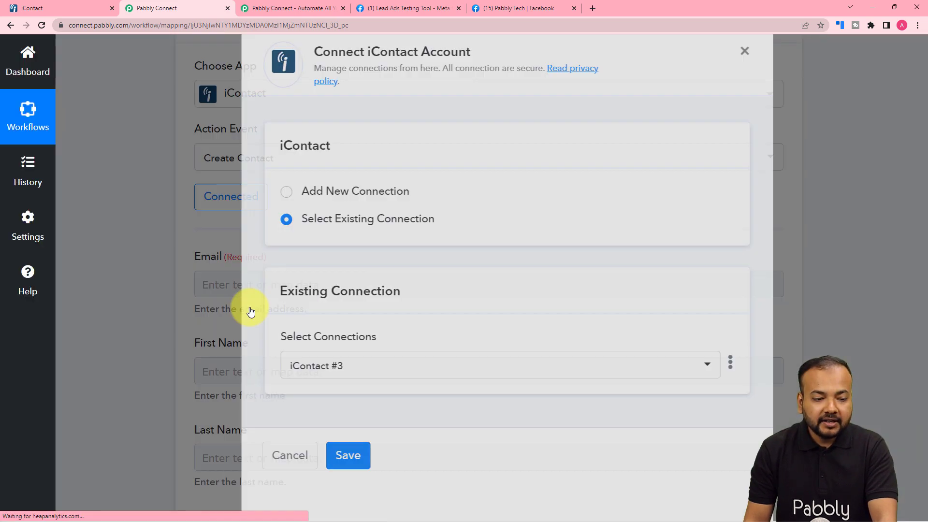
{"action": "scroll", "coordinate": [250, 306], "scroll_direction": "down", "scroll_amount": 4}
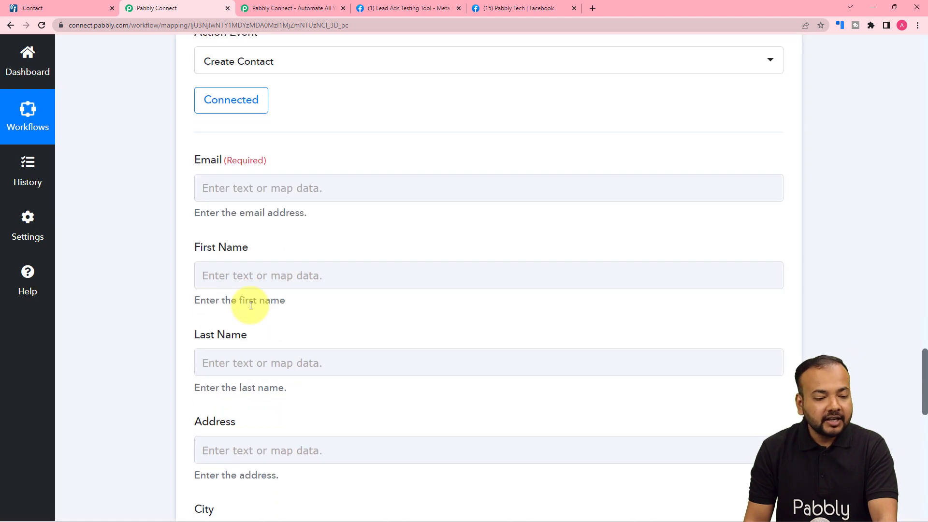
Map the Facebook lead's email address into the Email field
{"action": "left_click", "coordinate": [287, 91]}
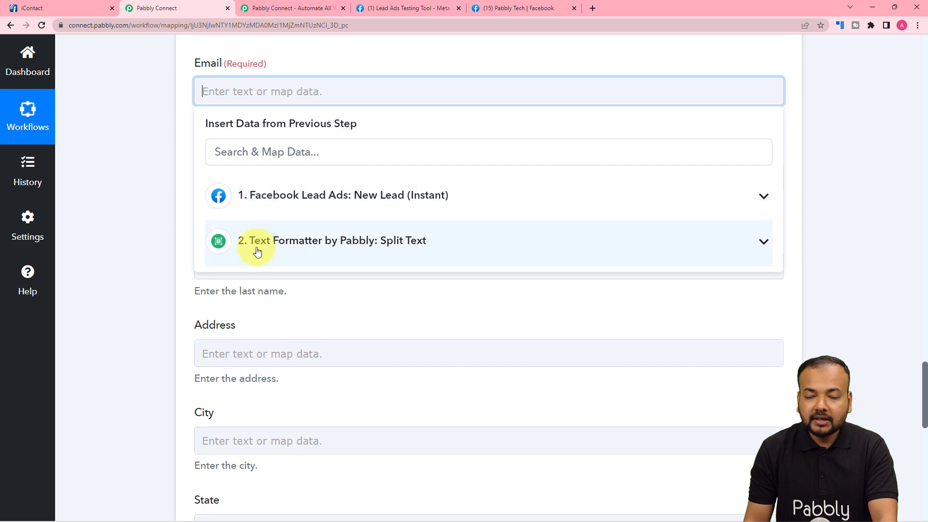
{"action": "left_click", "coordinate": [304, 207]}
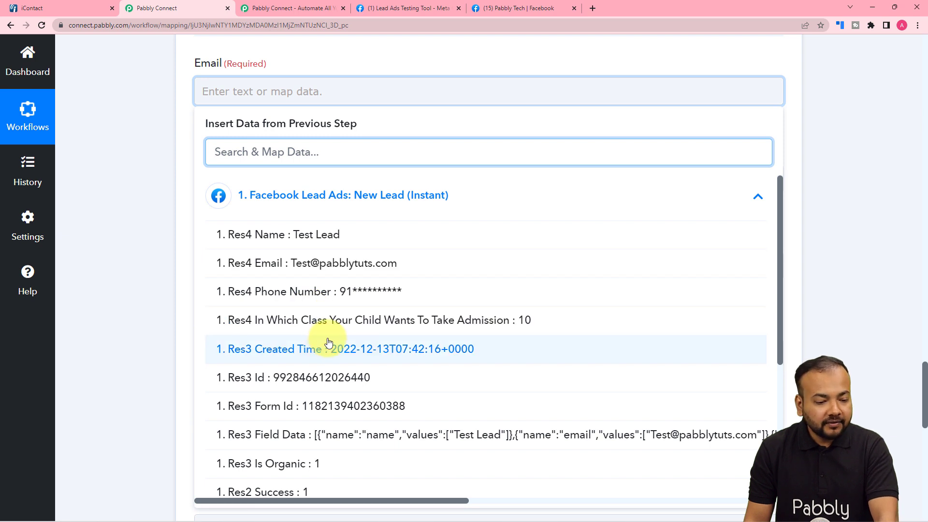
{"action": "left_click", "coordinate": [303, 265]}
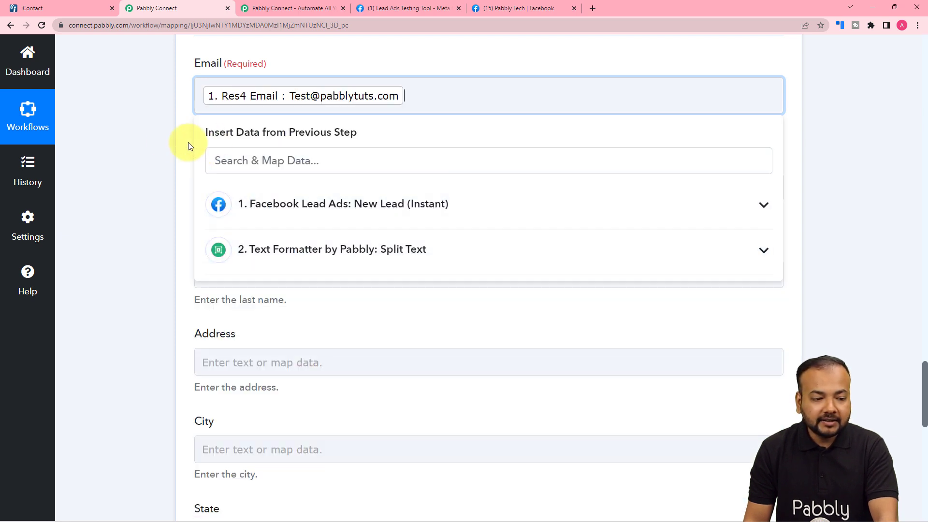
{"action": "left_click", "coordinate": [167, 140]}
{"action": "scroll", "coordinate": [167, 141], "scroll_direction": "down", "scroll_amount": 2}
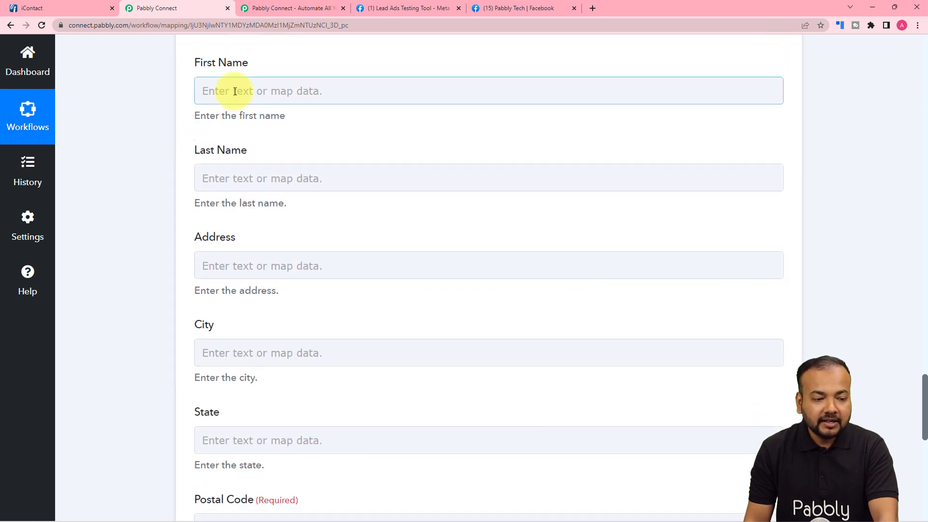
Map split Result 0 (Test) to First Name and Result 1 (Lead) to Last Name
{"action": "left_click", "coordinate": [234, 92]}
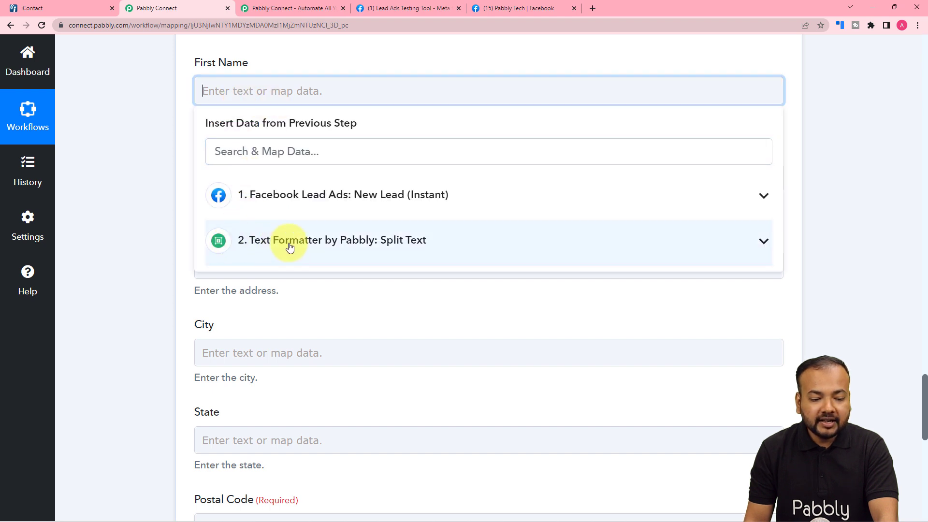
{"action": "left_click", "coordinate": [273, 241]}
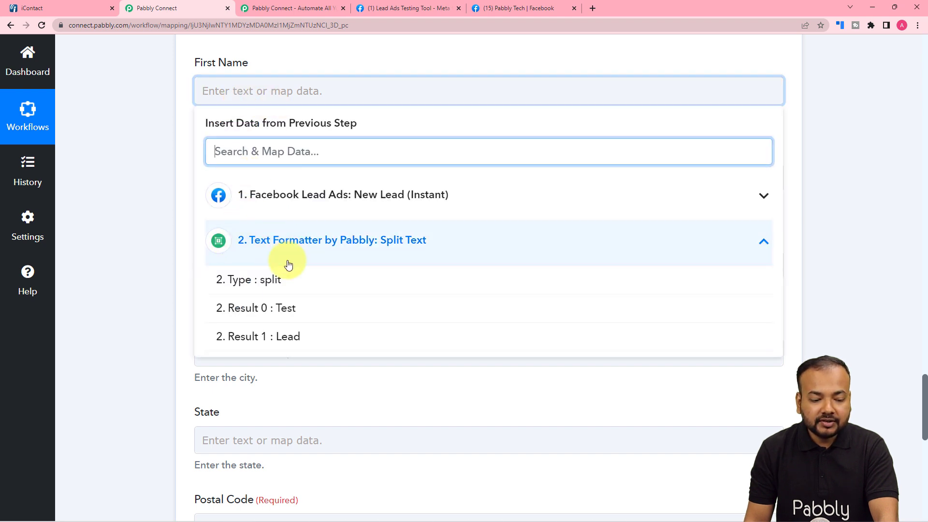
{"action": "left_click", "coordinate": [268, 316]}
{"action": "left_click", "coordinate": [245, 58]}
{"action": "scroll", "coordinate": [245, 58], "scroll_direction": "down", "scroll_amount": 2}
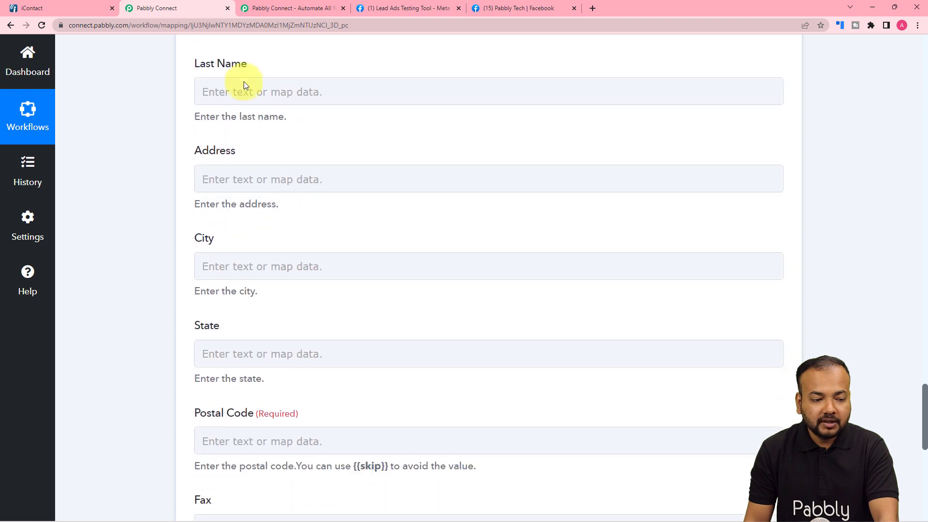
{"action": "left_click", "coordinate": [250, 91]}
{"action": "left_click", "coordinate": [269, 237]}
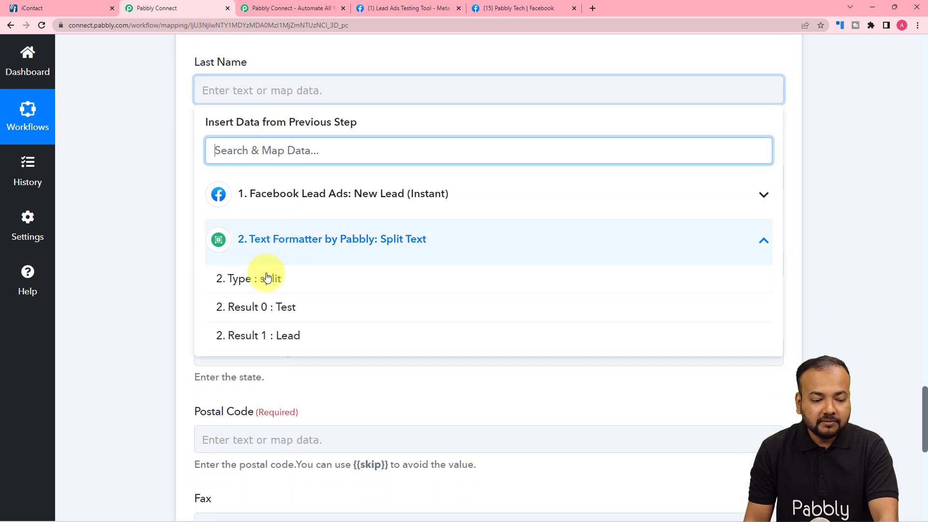
{"action": "left_click", "coordinate": [259, 339]}
{"action": "left_click", "coordinate": [159, 196]}
{"action": "scroll", "coordinate": [158, 196], "scroll_direction": "down", "scroll_amount": 2}
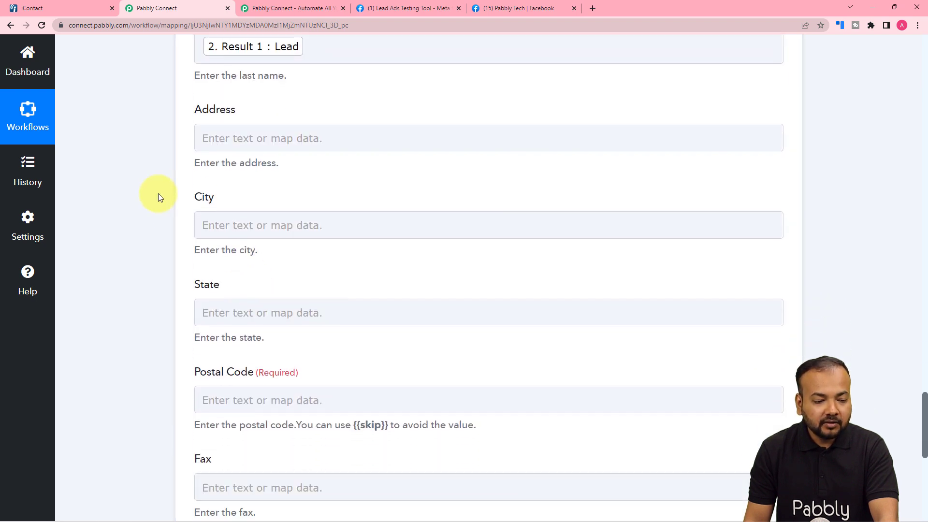
{"action": "scroll", "coordinate": [198, 226], "scroll_direction": "down", "scroll_amount": 2}
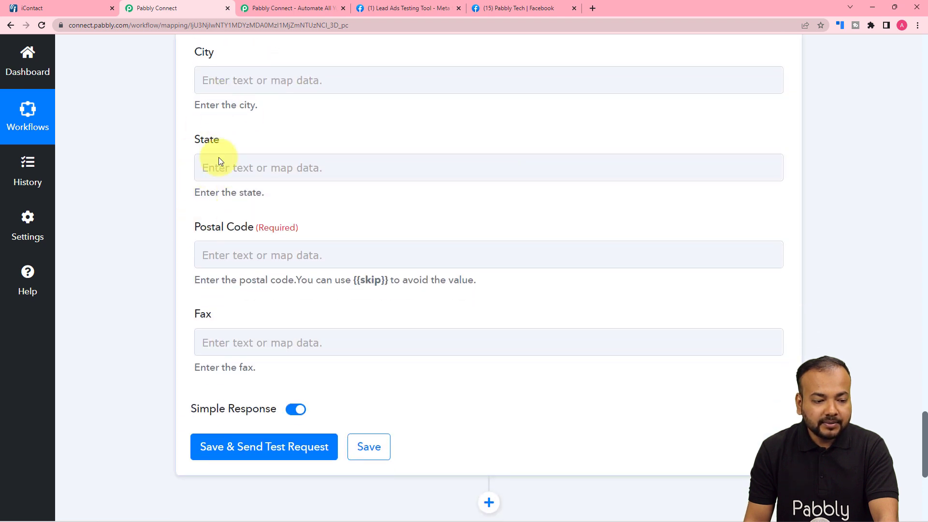
Copy {{skip}} from the hint into Postal Code, then save and send a test request
{"action": "scroll", "coordinate": [226, 145], "scroll_direction": "down", "scroll_amount": 3}
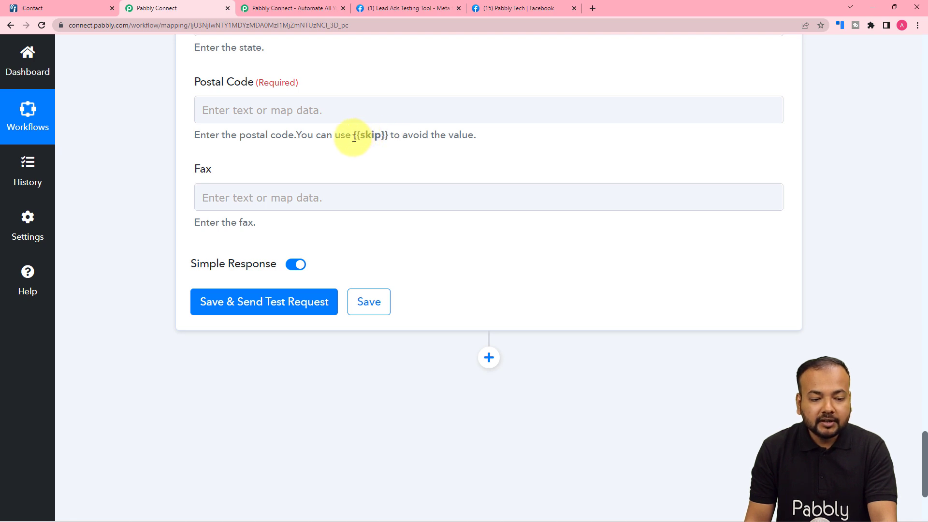
{"action": "left_click_drag", "start_coordinate": [357, 137], "coordinate": [380, 139]}
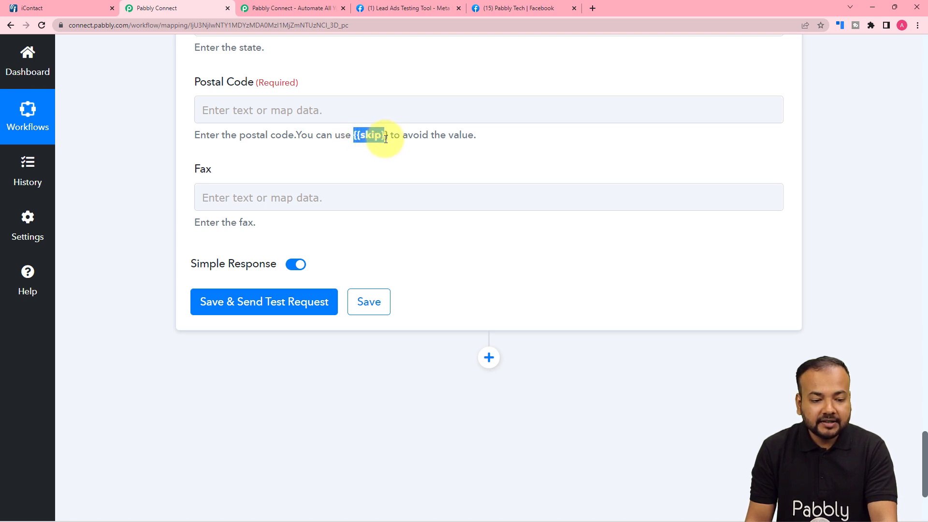
{"action": "right_click", "coordinate": [383, 140]}
{"action": "left_click", "coordinate": [394, 146]}
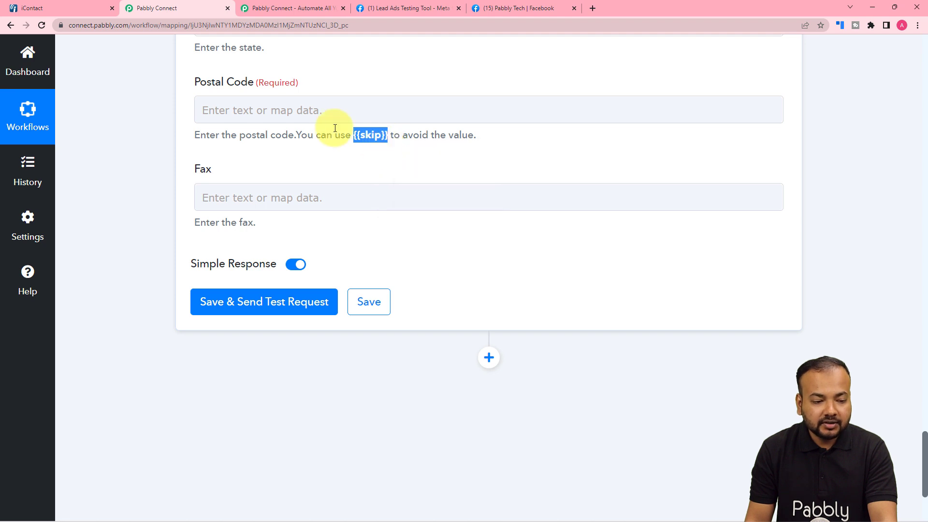
{"action": "left_click", "coordinate": [261, 109]}
{"action": "right_click", "coordinate": [261, 108]}
{"action": "left_click", "coordinate": [283, 185]}
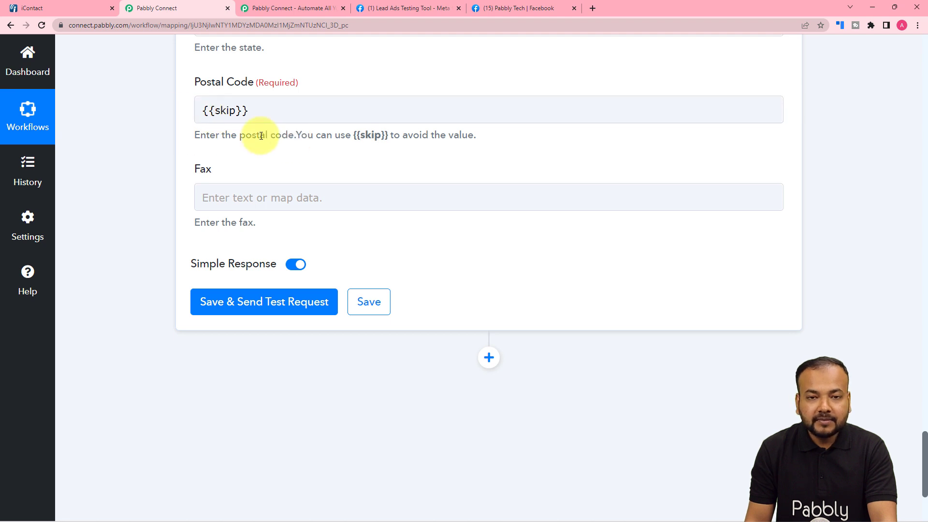
{"action": "scroll", "coordinate": [335, 128], "scroll_direction": "down", "scroll_amount": 2}
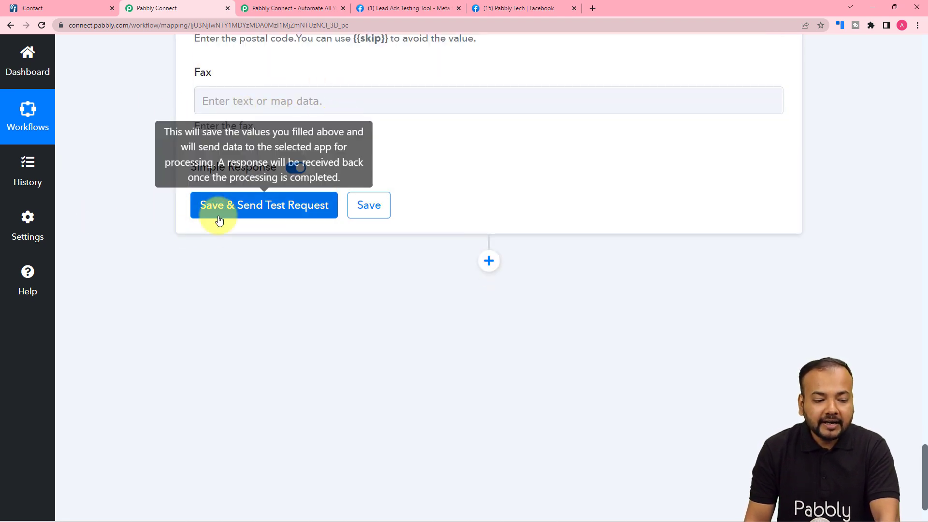
{"action": "left_click", "coordinate": [238, 207]}
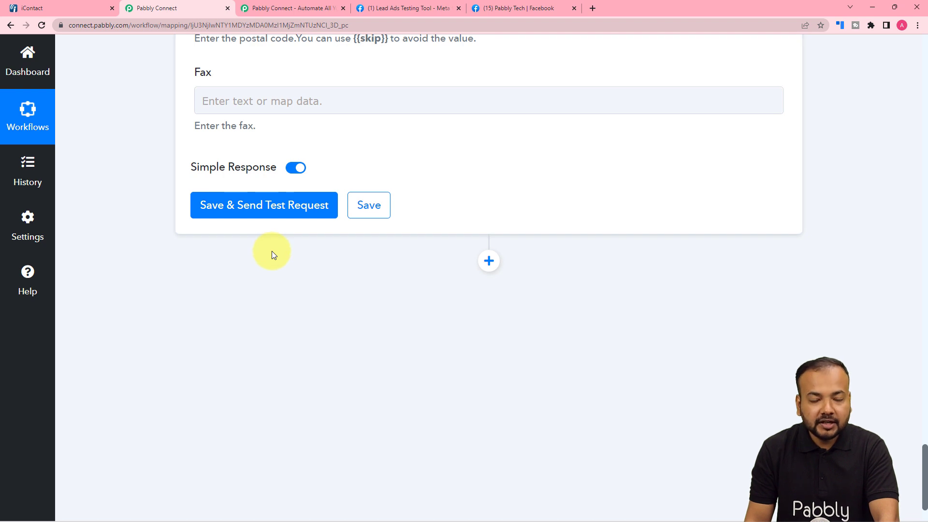
Switch to iContact and open the Contacts page listing two existing contacts
{"action": "left_click", "coordinate": [73, 10]}
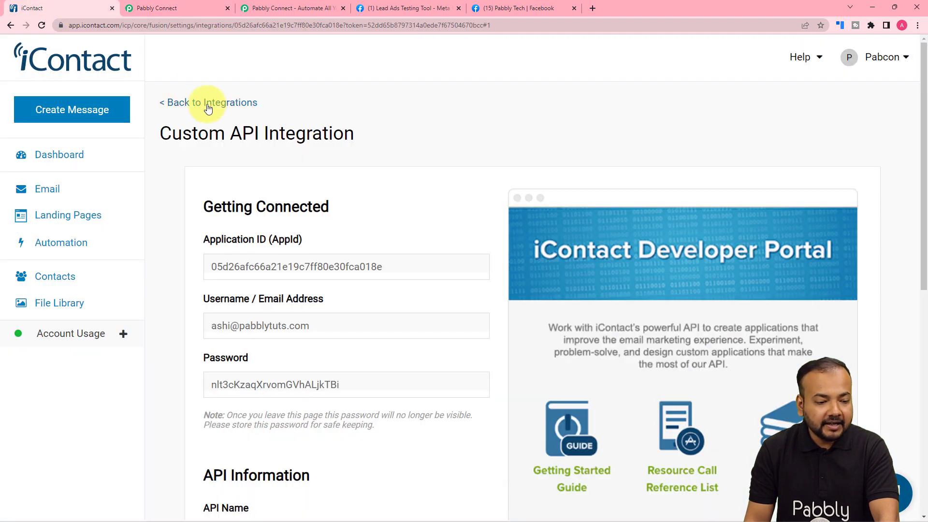
{"action": "left_click", "coordinate": [54, 275]}
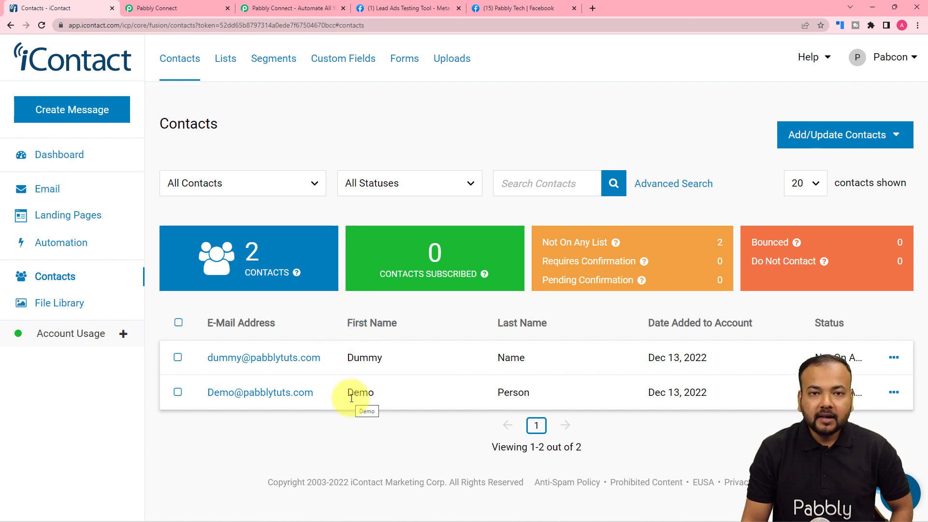
Send the Create Contact test so iContact creates Test Lead, then reload iContact's contacts list
{"action": "left_click", "coordinate": [176, 6]}
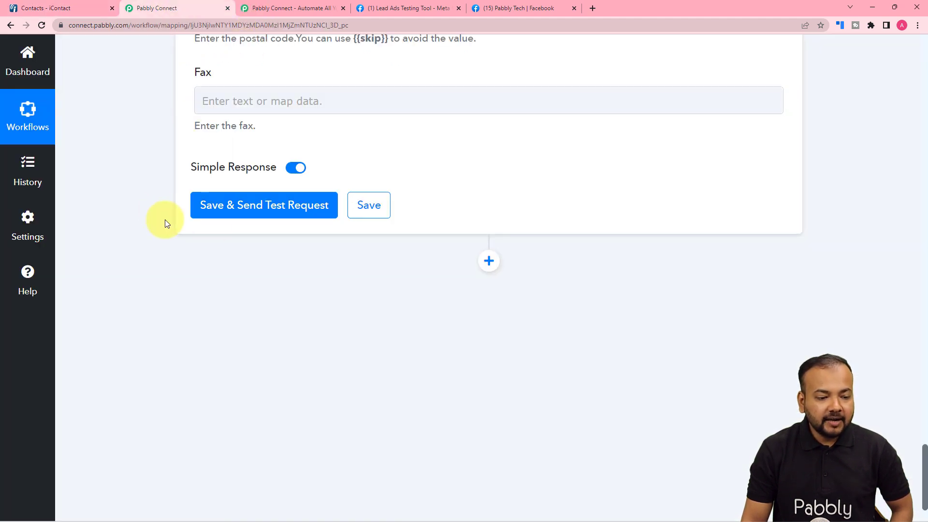
{"action": "scroll", "coordinate": [234, 232], "scroll_direction": "up", "scroll_amount": 1}
{"action": "left_click", "coordinate": [231, 252]}
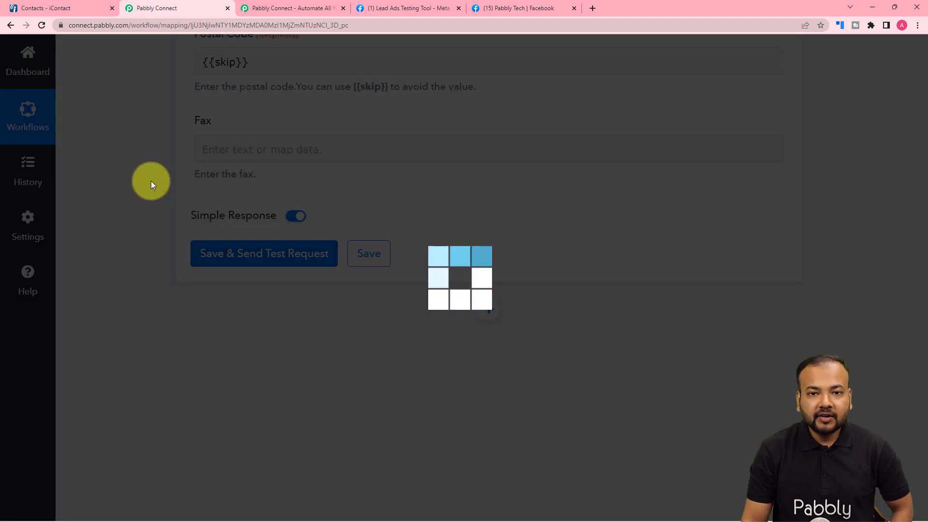
{"action": "scroll", "coordinate": [150, 180], "scroll_direction": "down", "scroll_amount": 5}
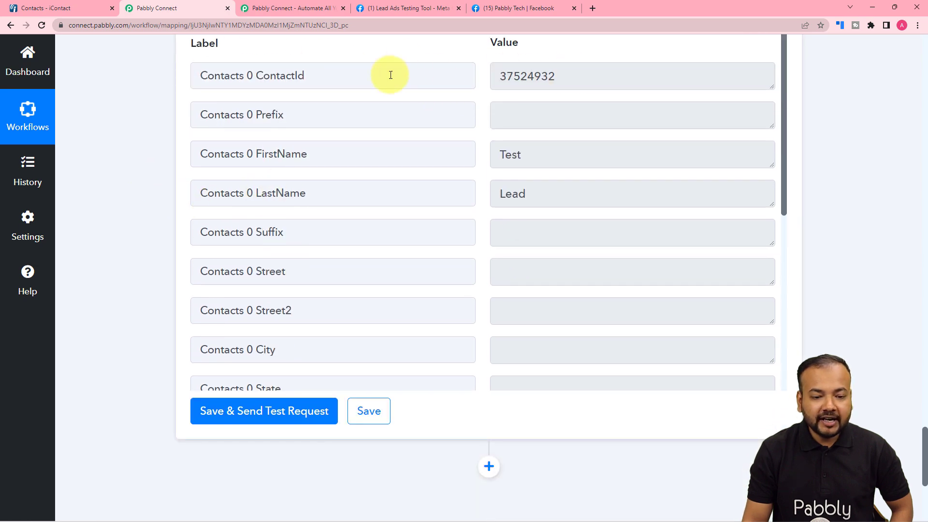
{"action": "left_click", "coordinate": [81, 9]}
{"action": "left_click", "coordinate": [38, 26]}
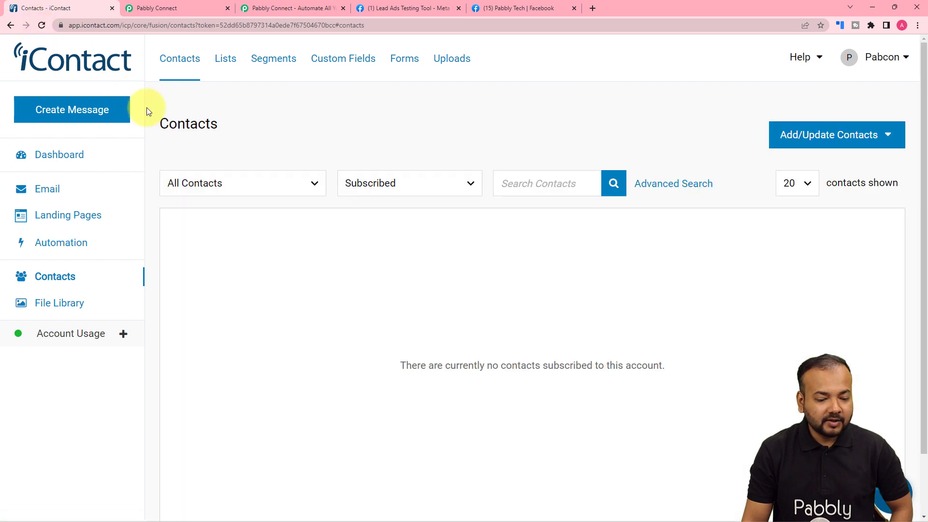
Filter iContact's contacts to All Statuses so Test Lead shows among three contacts
{"action": "left_click", "coordinate": [382, 184]}
{"action": "left_click", "coordinate": [384, 213]}
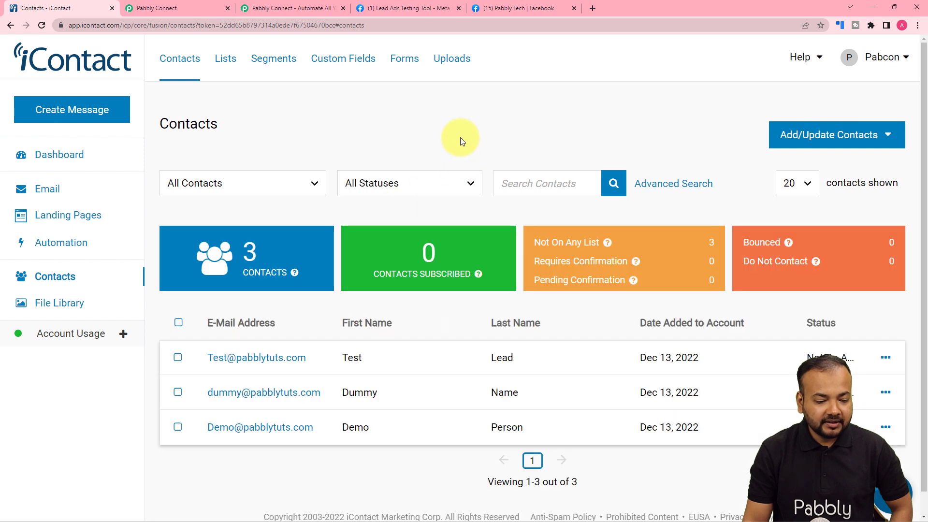
{"action": "scroll", "coordinate": [460, 140], "scroll_direction": "down", "scroll_amount": 1}
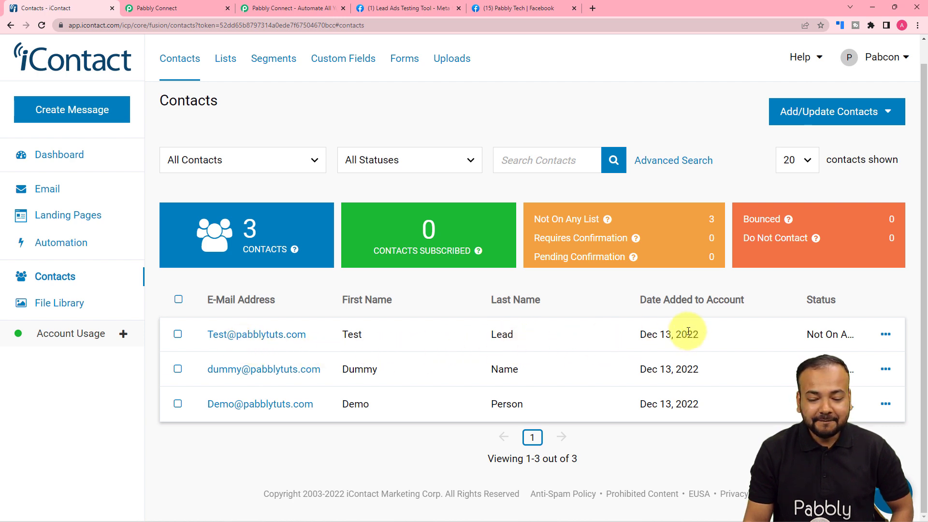
Collapse the Facebook Lead Ads, Text Formatter and iContact Create Contact steps in the workflow
{"action": "left_click", "coordinate": [173, 9]}
{"action": "scroll", "coordinate": [128, 160], "scroll_direction": "up", "scroll_amount": 10}
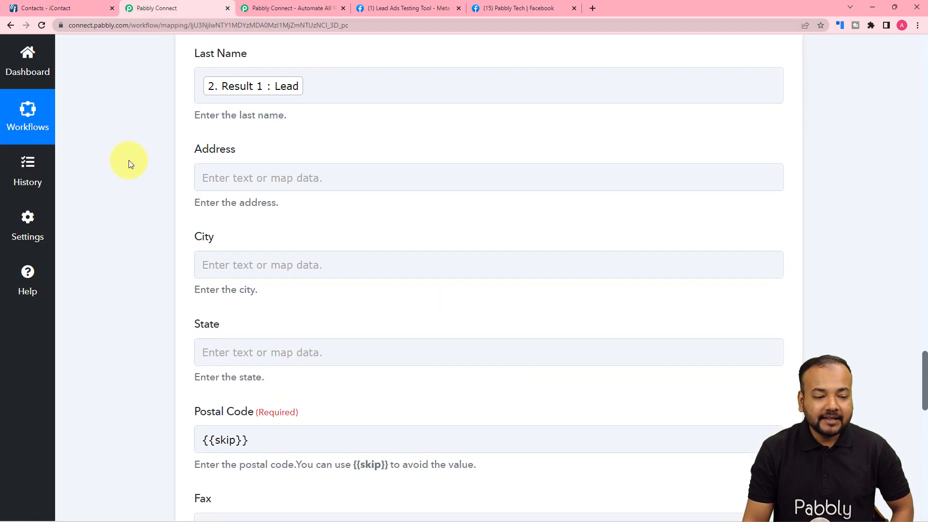
{"action": "scroll", "coordinate": [129, 161], "scroll_direction": "up", "scroll_amount": 10}
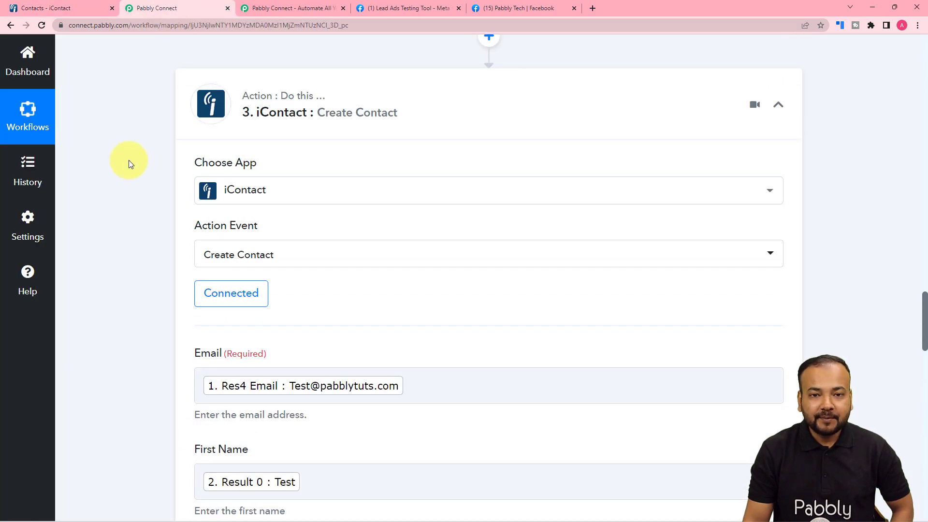
{"action": "scroll", "coordinate": [129, 164], "scroll_direction": "up", "scroll_amount": 10}
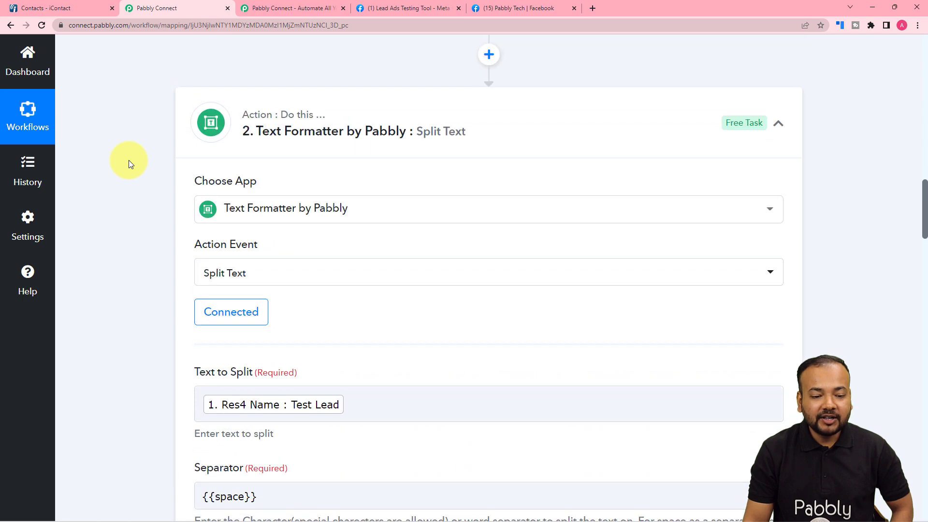
{"action": "scroll", "coordinate": [129, 164], "scroll_direction": "up", "scroll_amount": 10}
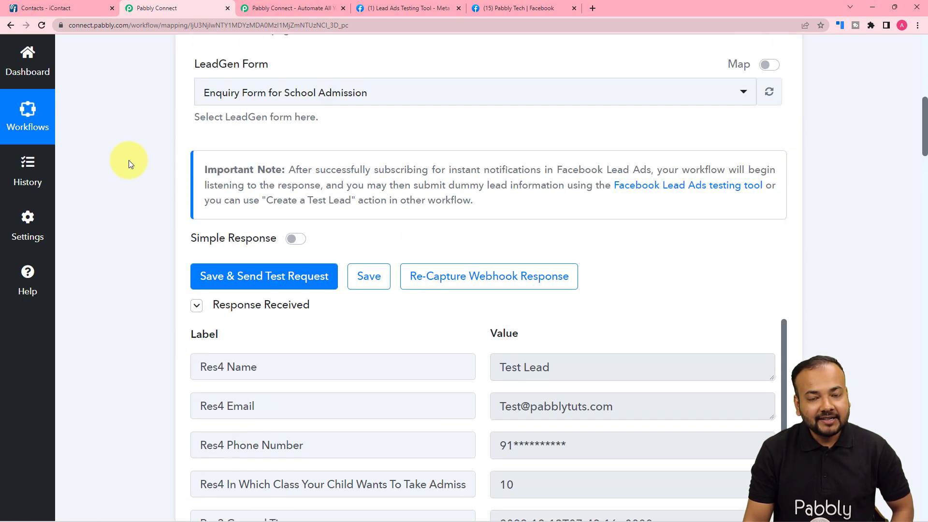
{"action": "scroll", "coordinate": [129, 160], "scroll_direction": "up", "scroll_amount": 5}
{"action": "scroll", "coordinate": [241, 157], "scroll_direction": "up", "scroll_amount": 2}
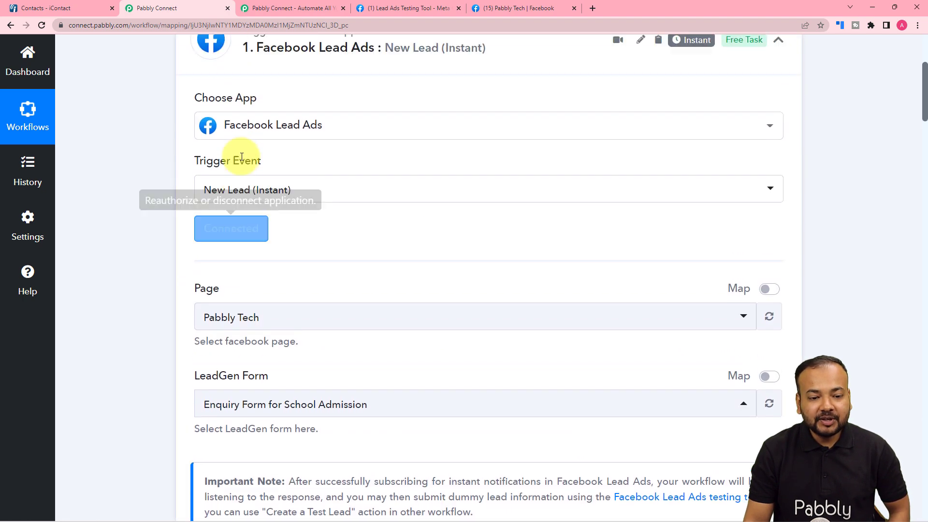
{"action": "scroll", "coordinate": [242, 158], "scroll_direction": "up", "scroll_amount": 1}
{"action": "left_click", "coordinate": [779, 66]}
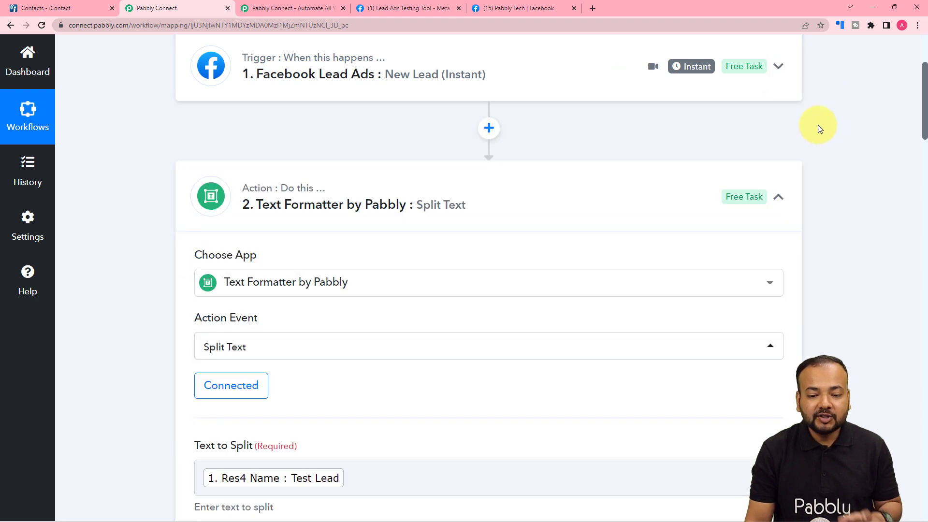
{"action": "left_click", "coordinate": [779, 197]}
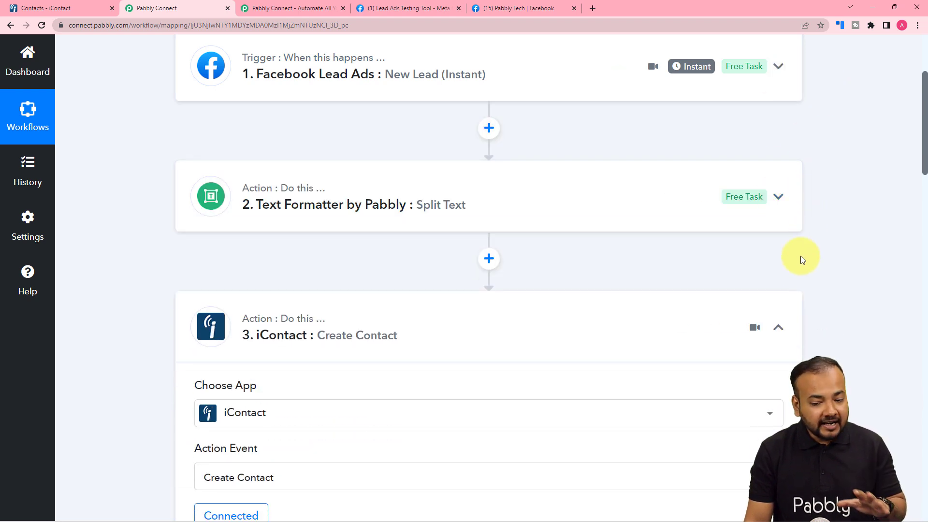
{"action": "left_click", "coordinate": [778, 327]}
Check iContact's contacts list again, then return to the Facebook Leads to iContact workflow
{"action": "scroll", "coordinate": [637, 180], "scroll_direction": "up", "scroll_amount": 3}
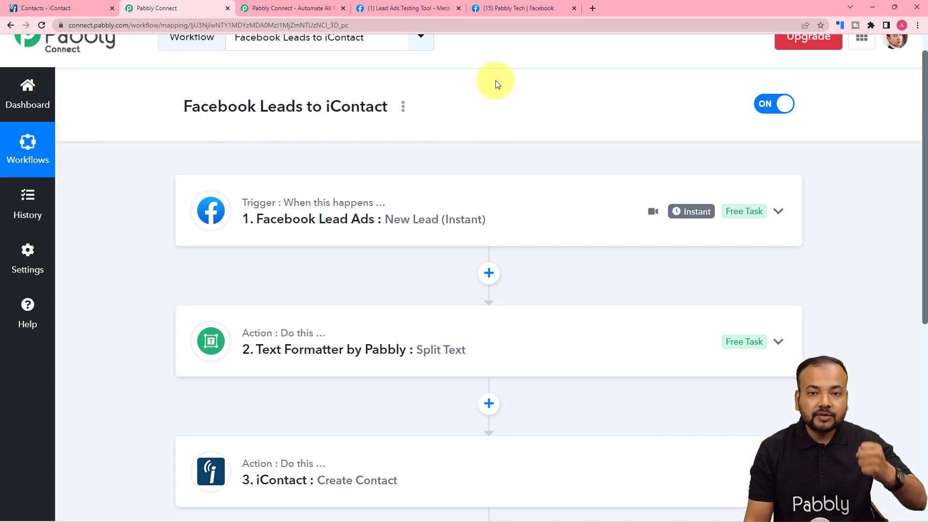
{"action": "left_click", "coordinate": [53, 8]}
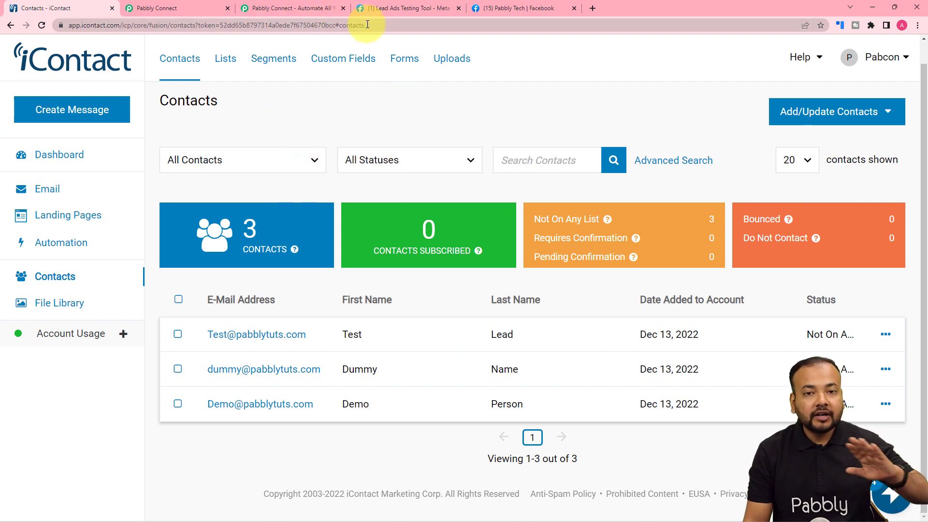
{"action": "left_click", "coordinate": [177, 8]}
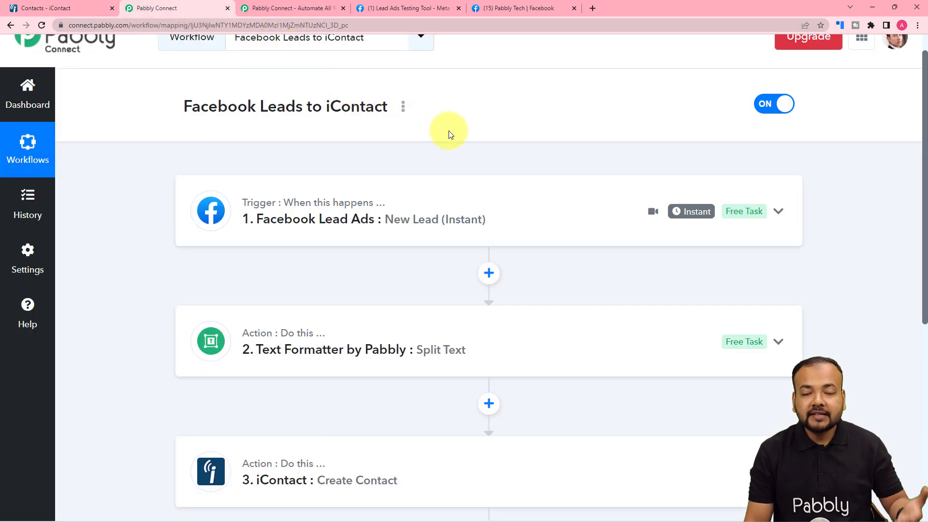